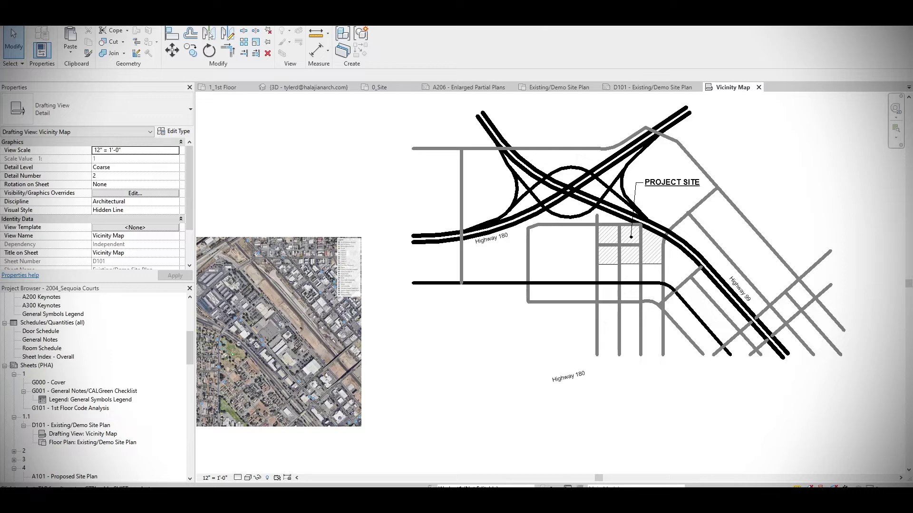
Examine the aerial image beside the vicinity map for the name of the unlabelled east-west road.
{"action": "middle_click_drag", "start_coordinate": [660, 377], "coordinate": [574, 372]}
{"action": "scroll", "coordinate": [573, 372], "scroll_direction": "down", "scroll_amount": 3}
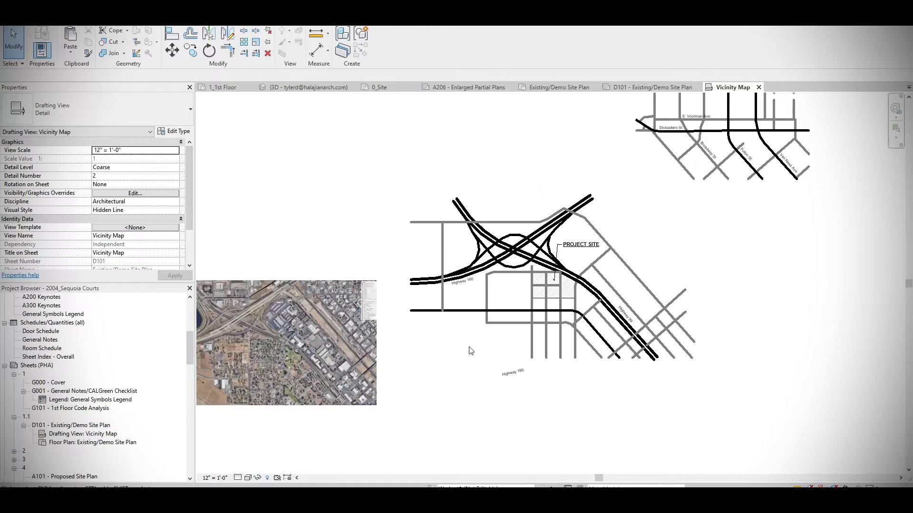
{"action": "middle_click_drag", "start_coordinate": [467, 348], "coordinate": [607, 310]}
{"action": "scroll", "coordinate": [406, 329], "scroll_direction": "up", "scroll_amount": 5}
{"action": "middle_click_drag", "start_coordinate": [787, 289], "coordinate": [595, 308]}
{"action": "scroll", "coordinate": [540, 324], "scroll_direction": "down", "scroll_amount": 1}
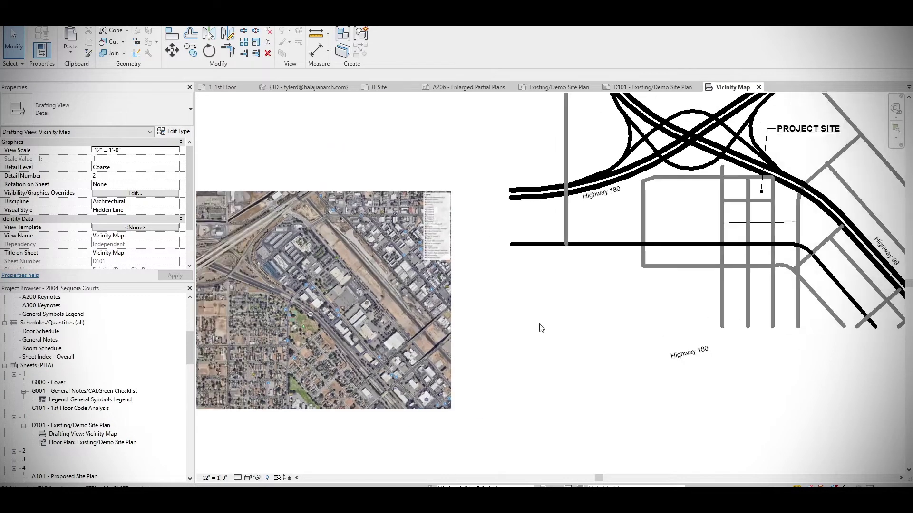
{"action": "middle_click_drag", "start_coordinate": [539, 324], "coordinate": [769, 281]}
{"action": "scroll", "coordinate": [418, 310], "scroll_direction": "up", "scroll_amount": 9}
{"action": "scroll", "coordinate": [417, 309], "scroll_direction": "down", "scroll_amount": 4}
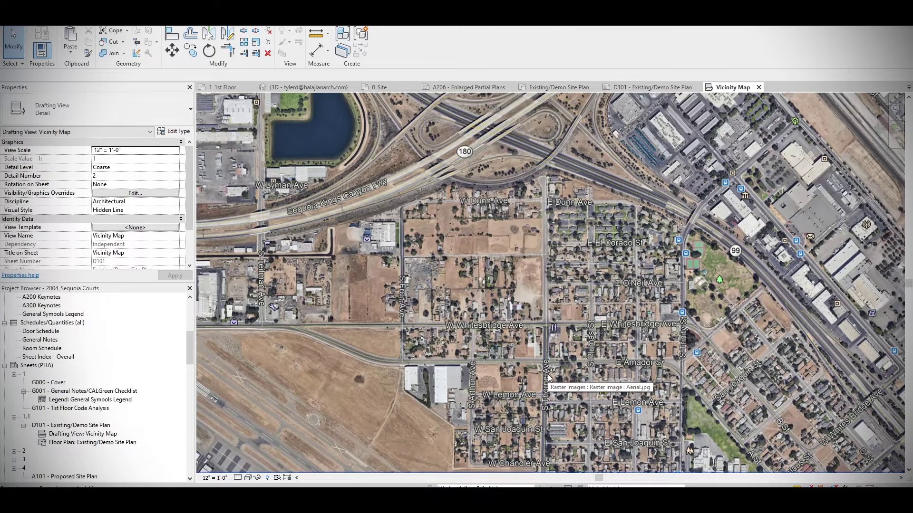
{"action": "scroll", "coordinate": [549, 378], "scroll_direction": "down", "scroll_amount": 2}
{"action": "middle_click_drag", "start_coordinate": [827, 338], "coordinate": [504, 340]}
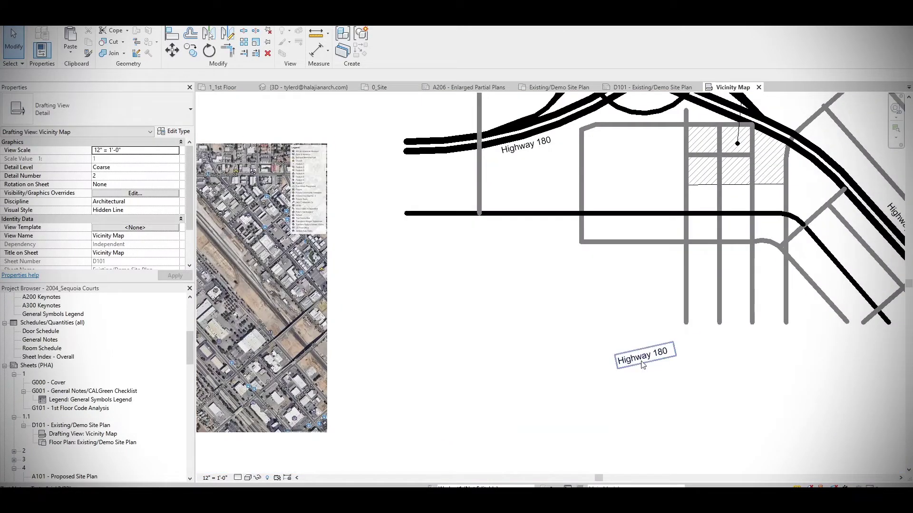
Change the spare Highway 180 label to "Whitesbridge Ave.", fit it horizontally on one line, and place it above the black east-west road.
{"action": "double_click", "coordinate": [642, 363]}
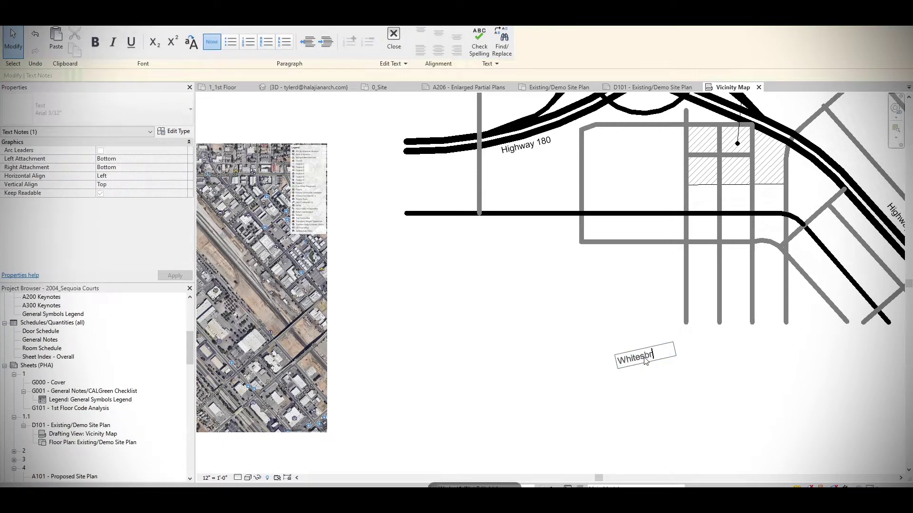
{"action": "type", "text": "Whitesbridge Ave."}
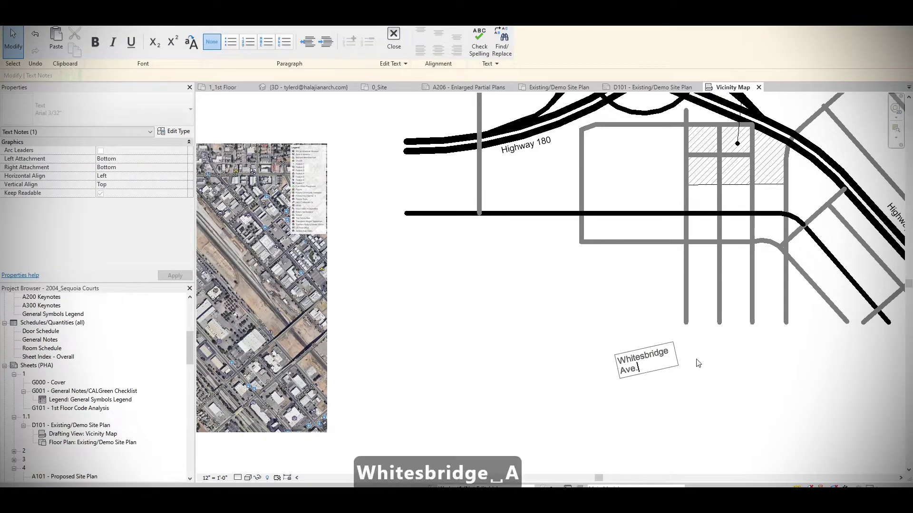
{"action": "left_click", "coordinate": [697, 364]}
{"action": "left_click_drag", "start_coordinate": [676, 354], "coordinate": [716, 344]}
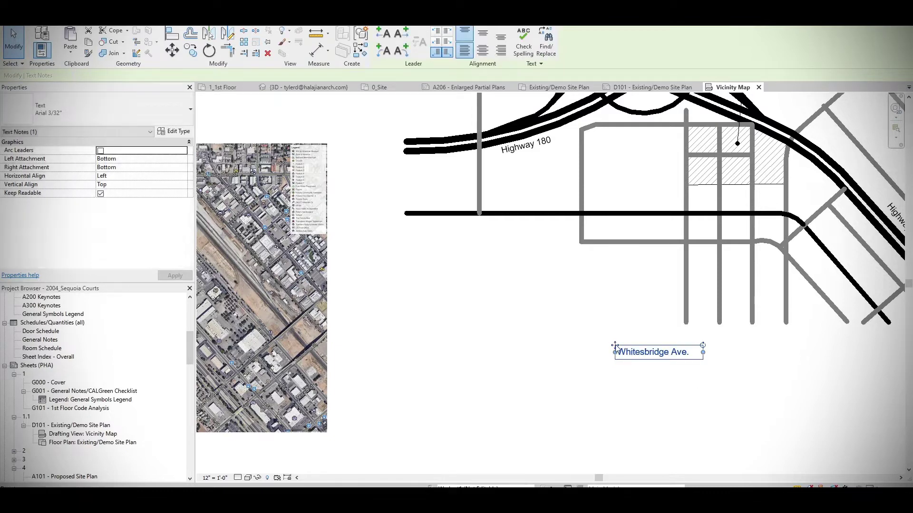
{"action": "left_click_drag", "start_coordinate": [615, 346], "coordinate": [597, 198]}
{"action": "left_click", "coordinate": [558, 344]}
Consult the aerial image for street names and relabel the north-south street at the project site's east edge as "S Trinity St.".
{"action": "scroll", "coordinate": [558, 344], "scroll_direction": "down", "scroll_amount": 2}
{"action": "middle_click_drag", "start_coordinate": [351, 349], "coordinate": [551, 357]}
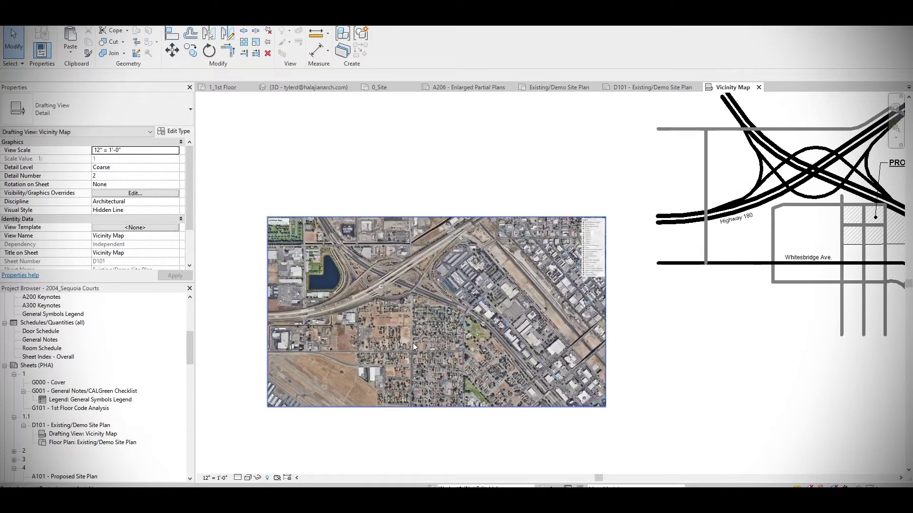
{"action": "scroll", "coordinate": [434, 398], "scroll_direction": "up", "scroll_amount": 4}
{"action": "middle_click_drag", "start_coordinate": [480, 428], "coordinate": [442, 380]}
{"action": "scroll", "coordinate": [546, 368], "scroll_direction": "down", "scroll_amount": 2}
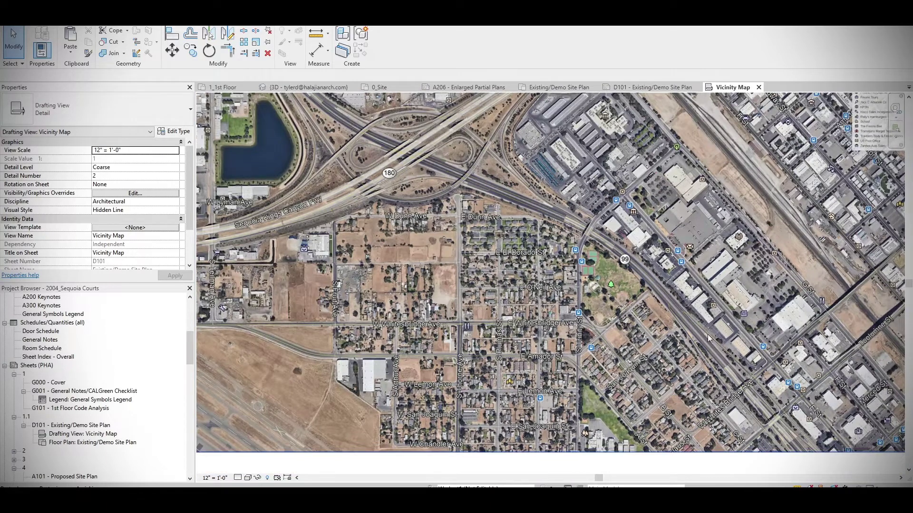
{"action": "scroll", "coordinate": [708, 335], "scroll_direction": "down", "scroll_amount": 4}
{"action": "middle_click_drag", "start_coordinate": [821, 303], "coordinate": [636, 314]}
{"action": "type", "text": "S "}
{"action": "type", "text": "Trin"}
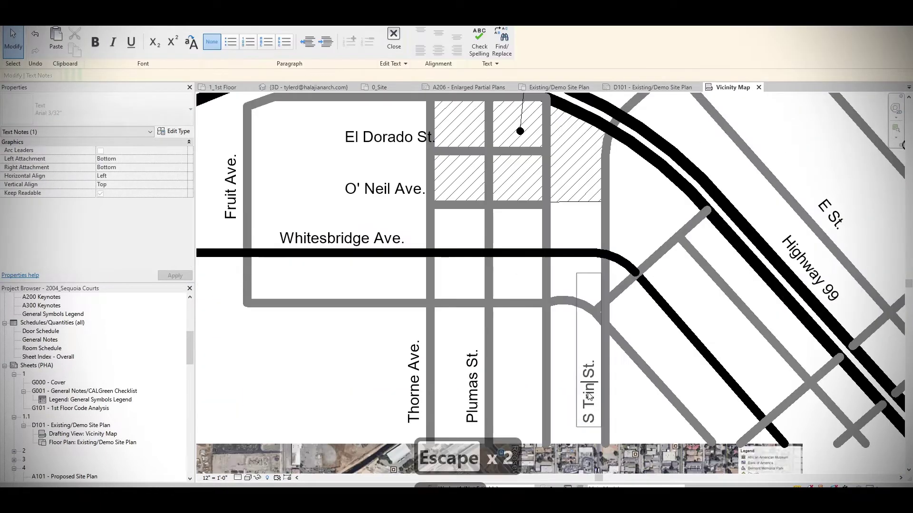
{"action": "type", "text": "ity"}
{"action": "left_click", "coordinate": [632, 416]}
Delete the aerial image from the Vicinity Map view.
{"action": "scroll", "coordinate": [632, 417], "scroll_direction": "down", "scroll_amount": 4}
{"action": "middle_click_drag", "start_coordinate": [632, 416], "coordinate": [629, 285]}
{"action": "left_click", "coordinate": [662, 379]}
{"action": "key", "text": "Delete"}
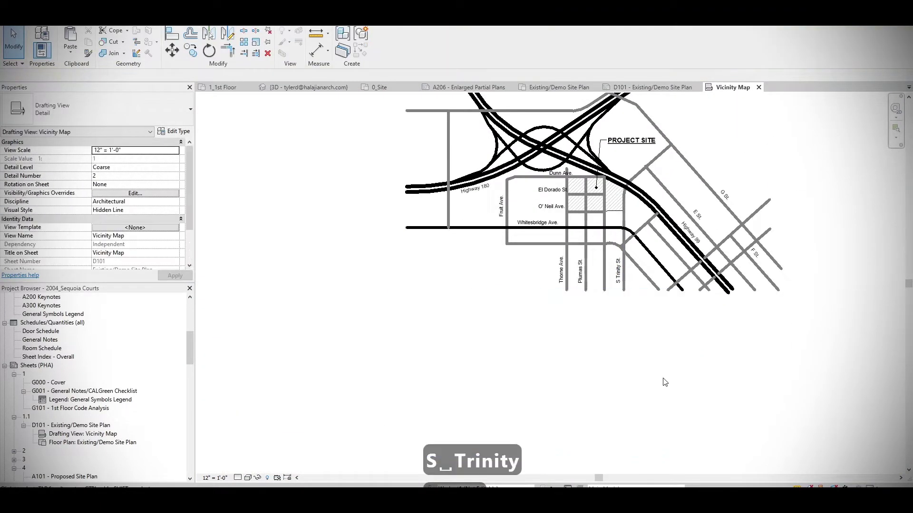
Delete the other street map northeast of the project's vicinity map, keeping only the newly labelled map.
{"action": "scroll", "coordinate": [662, 379], "scroll_direction": "down", "scroll_amount": 2}
{"action": "middle_click_drag", "start_coordinate": [767, 269], "coordinate": [640, 424]}
{"action": "left_click_drag", "start_coordinate": [533, 156], "coordinate": [744, 339]}
{"action": "key", "text": "Delete"}
{"action": "middle_click_drag", "start_coordinate": [667, 393], "coordinate": [707, 291]}
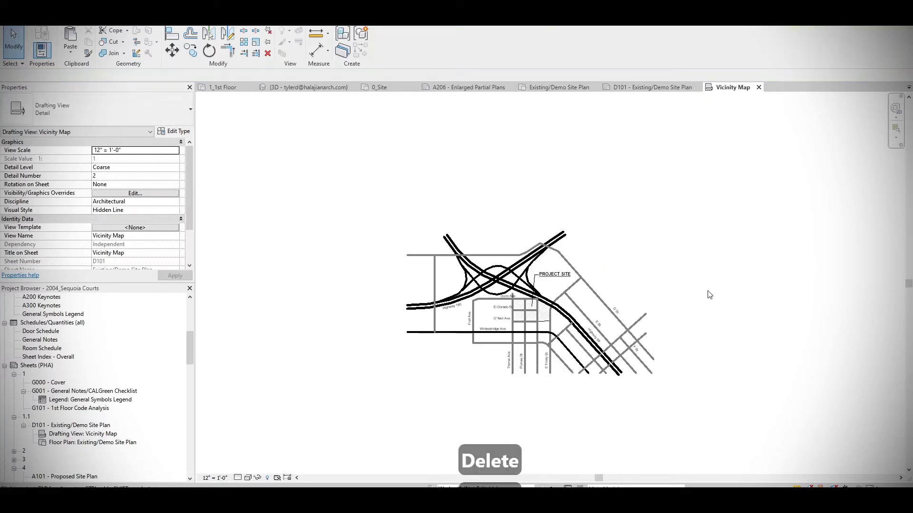
{"action": "scroll", "coordinate": [467, 286], "scroll_direction": "up", "scroll_amount": 4}
{"action": "scroll", "coordinate": [506, 347], "scroll_direction": "down", "scroll_amount": 1}
Close the Vicinity Map view and bring up the Existing/Demo Site Plan floor plan.
{"action": "left_click", "coordinate": [759, 87]}
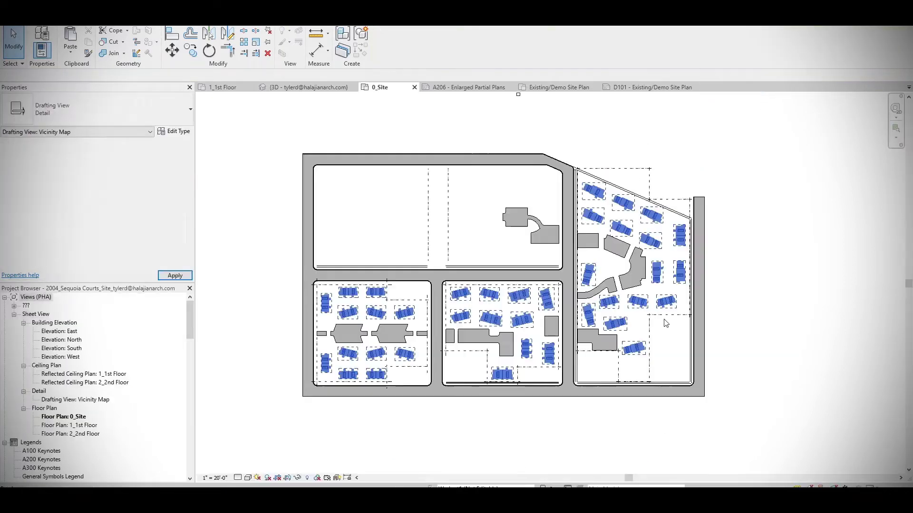
{"action": "left_click", "coordinate": [652, 88]}
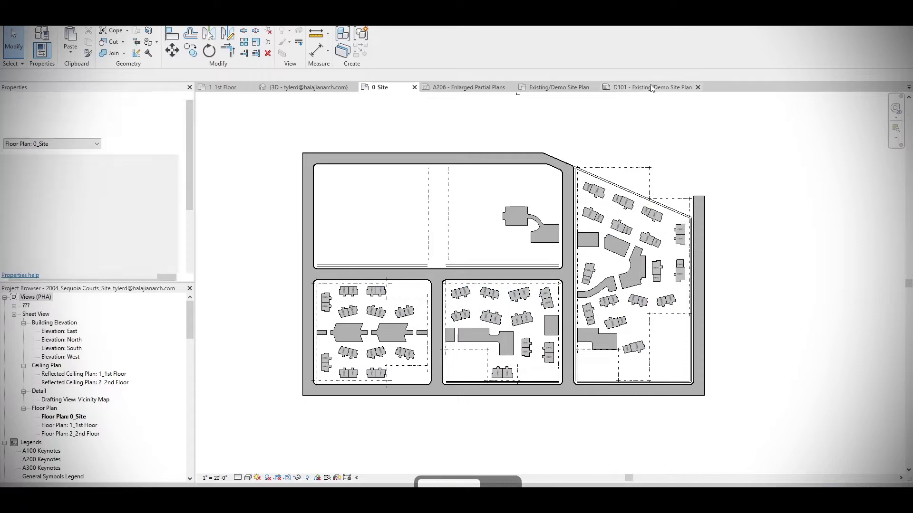
{"action": "left_click", "coordinate": [559, 88]}
{"action": "scroll", "coordinate": [677, 337], "scroll_direction": "down", "scroll_amount": 3}
{"action": "scroll", "coordinate": [585, 404], "scroll_direction": "down", "scroll_amount": 1}
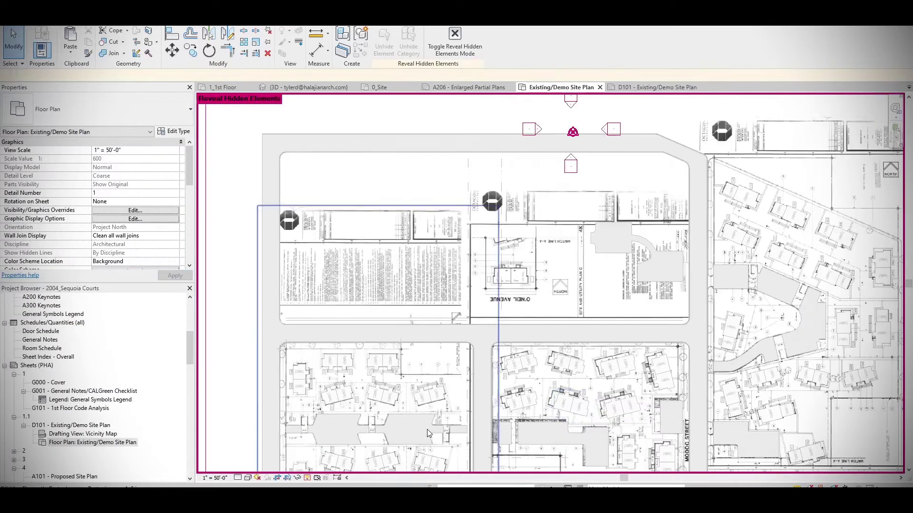
{"action": "middle_click_drag", "start_coordinate": [641, 452], "coordinate": [601, 394]}
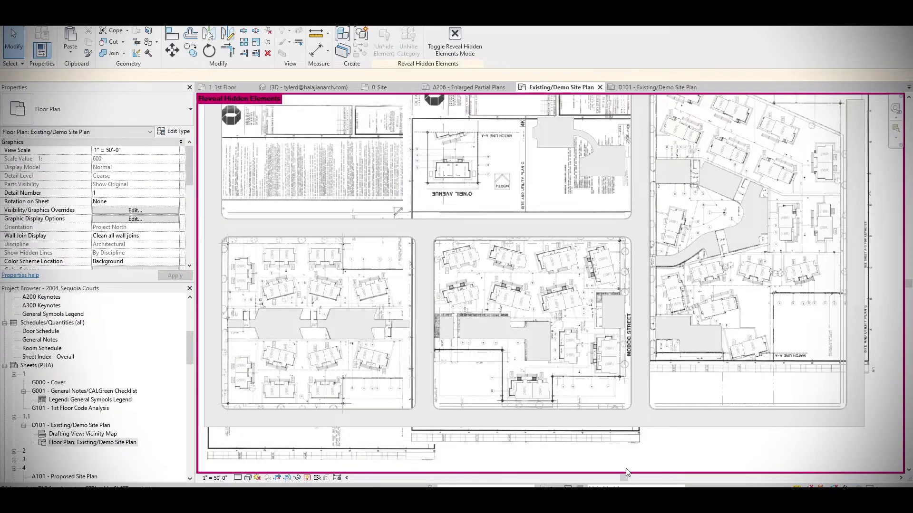
{"action": "middle_click_drag", "start_coordinate": [628, 469], "coordinate": [613, 429]}
{"action": "scroll", "coordinate": [616, 435], "scroll_direction": "down", "scroll_amount": 5}
{"action": "scroll", "coordinate": [618, 437], "scroll_direction": "up", "scroll_amount": 4}
{"action": "left_click", "coordinate": [622, 399]}
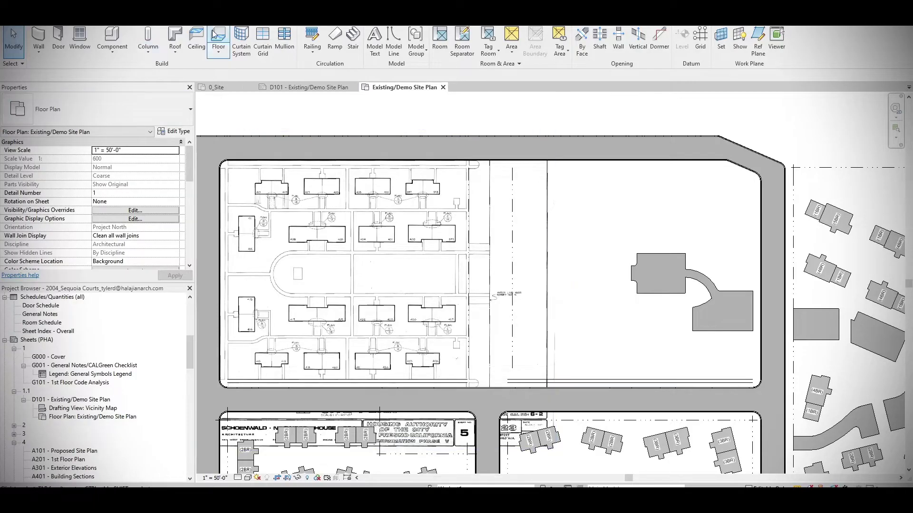
Begin a Solid Grey filled region on the scanned outline of building 410/409 at the block's northwest corner.
{"action": "left_click", "coordinate": [266, 34]}
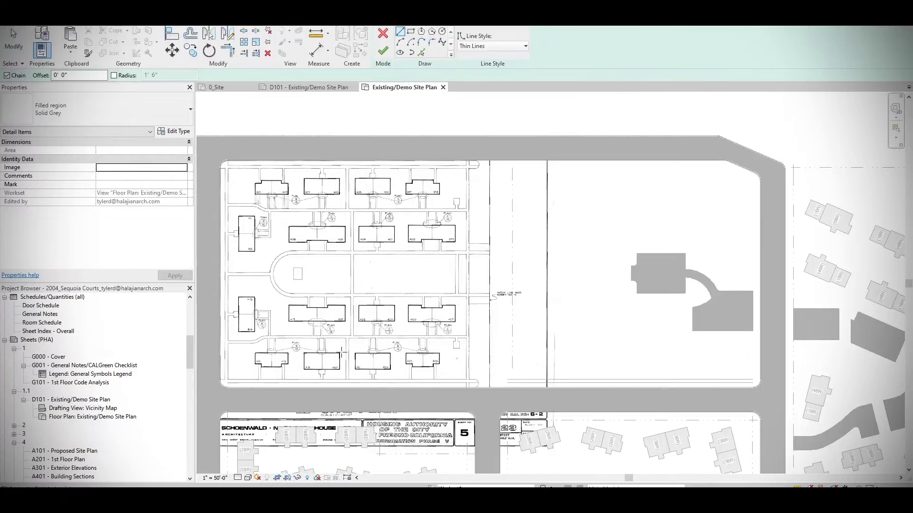
{"action": "scroll", "coordinate": [252, 212], "scroll_direction": "up", "scroll_amount": 5}
{"action": "scroll", "coordinate": [363, 252], "scroll_direction": "down", "scroll_amount": 2}
{"action": "scroll", "coordinate": [335, 253], "scroll_direction": "up", "scroll_amount": 4}
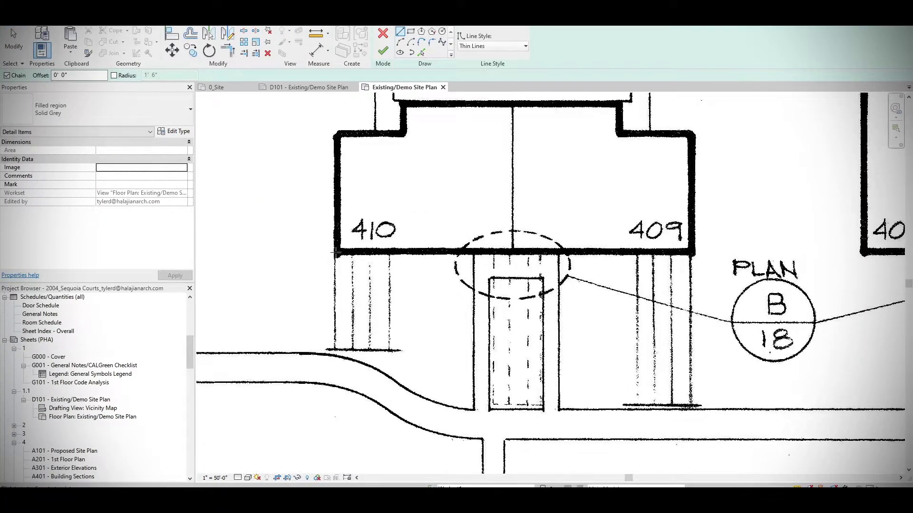
Move the region's west boundary line by 0' 6" and complete the filled region over building 410/409.
{"action": "type", "text": "0 6"}
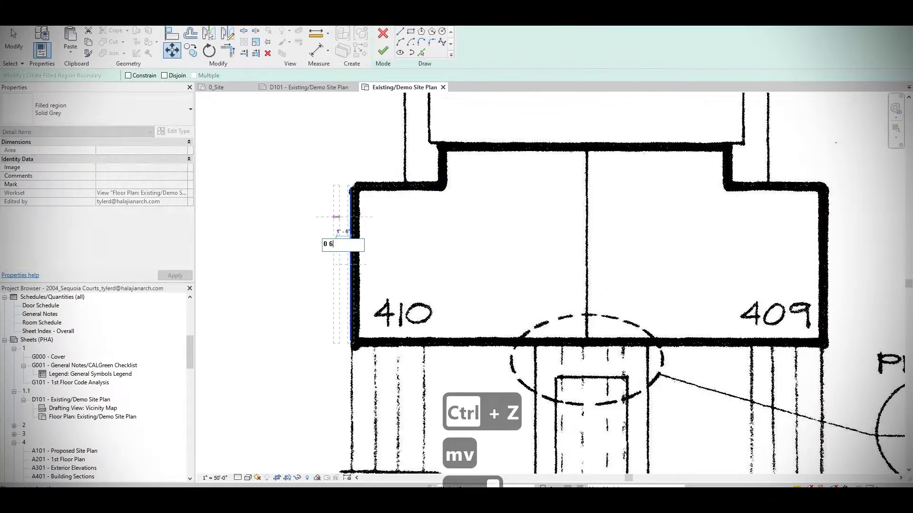
{"action": "key", "text": "Return"}
{"action": "scroll", "coordinate": [391, 208], "scroll_direction": "down", "scroll_amount": 2}
{"action": "key", "text": "Escape"}
{"action": "key", "text": "Escape"}
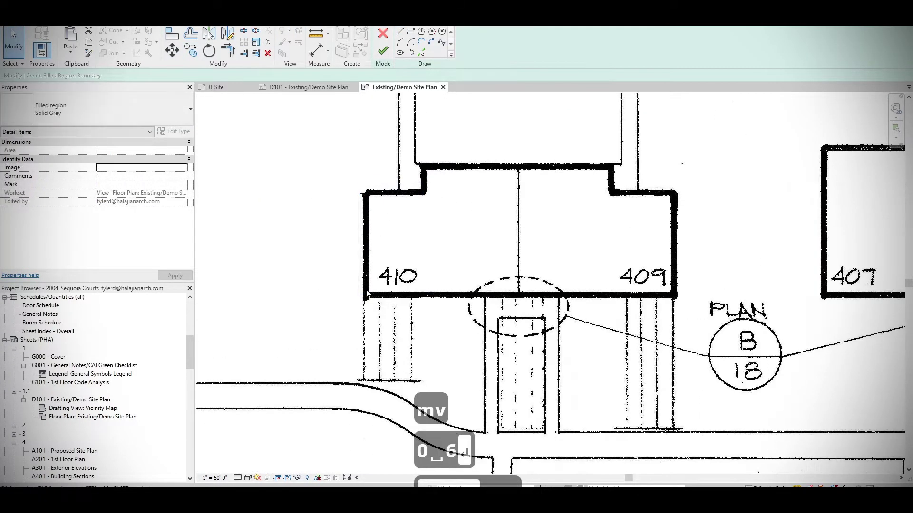
{"action": "scroll", "coordinate": [366, 287], "scroll_direction": "down", "scroll_amount": 4}
{"action": "left_click", "coordinate": [388, 53]}
{"action": "key", "text": "Escape"}
{"action": "key", "text": "Escape"}
{"action": "key", "text": "Escape"}
{"action": "key", "text": "Escape"}
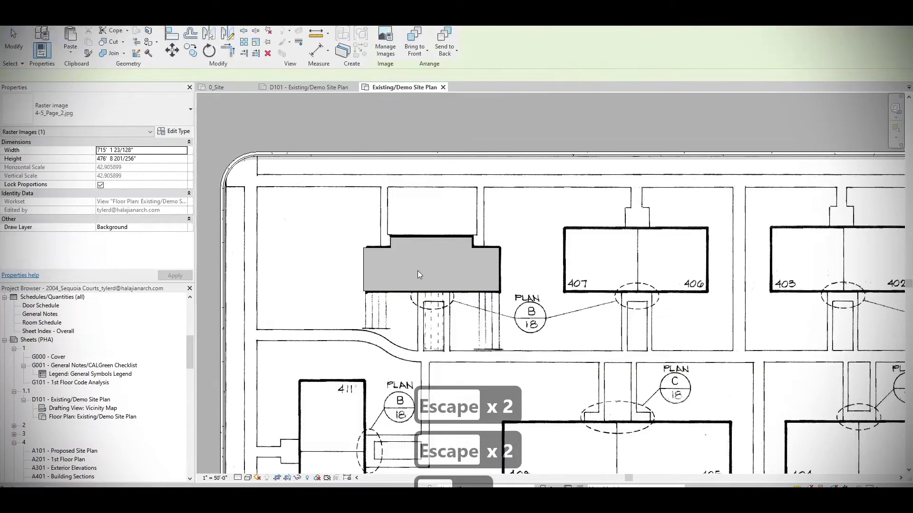
Line up the Solid Grey filled region with the scanned outline of building 410/409.
{"action": "scroll", "coordinate": [417, 270], "scroll_direction": "down", "scroll_amount": 3}
{"action": "left_click", "coordinate": [421, 268]}
{"action": "scroll", "coordinate": [418, 270], "scroll_direction": "up", "scroll_amount": 8}
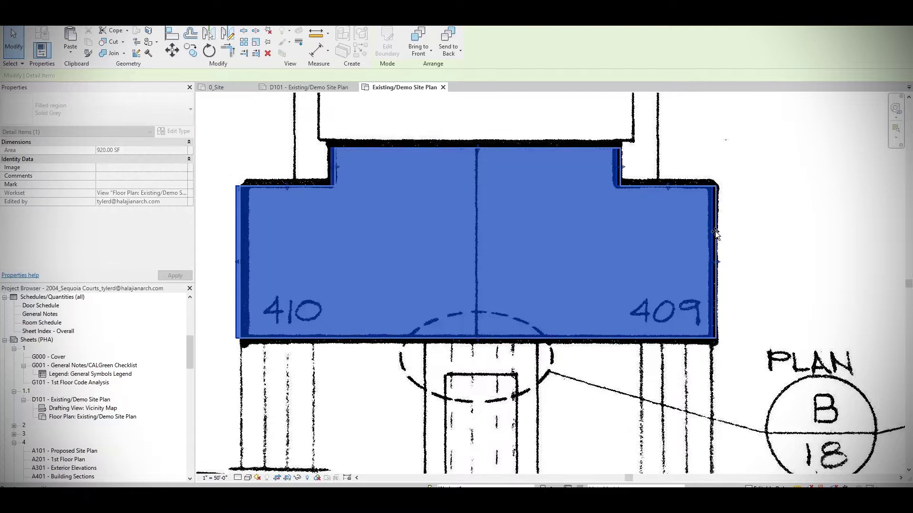
{"action": "scroll", "coordinate": [717, 232], "scroll_direction": "down", "scroll_amount": 2}
{"action": "scroll", "coordinate": [748, 254], "scroll_direction": "down", "scroll_amount": 4}
{"action": "left_click", "coordinate": [748, 253]}
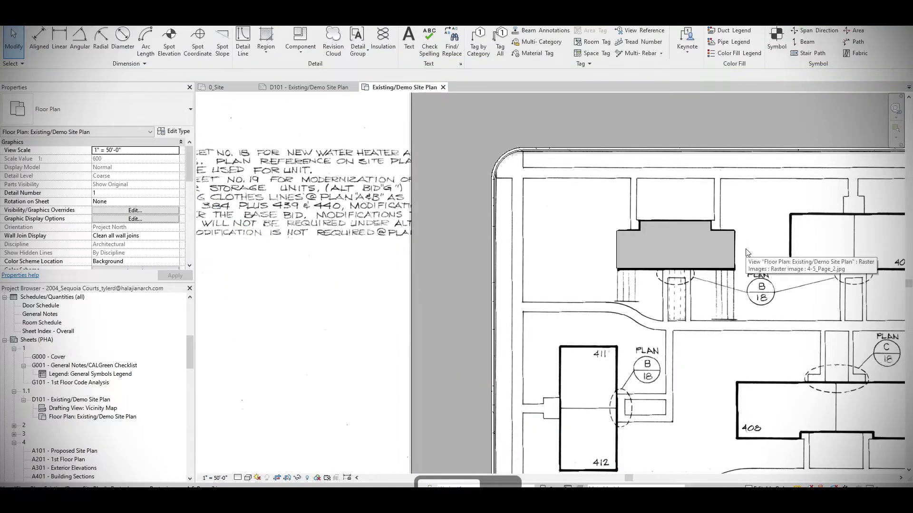
Draw a vertical detail line through the middle of the building 410/409 region, from its north edge to its south edge.
{"action": "key", "text": "Escape"}
{"action": "key", "text": "Escape"}
{"action": "key", "text": "d"}
{"action": "key", "text": "l"}
{"action": "scroll", "coordinate": [678, 224], "scroll_direction": "up", "scroll_amount": 1}
{"action": "scroll", "coordinate": [677, 223], "scroll_direction": "up", "scroll_amount": 1}
{"action": "left_click", "coordinate": [677, 217]}
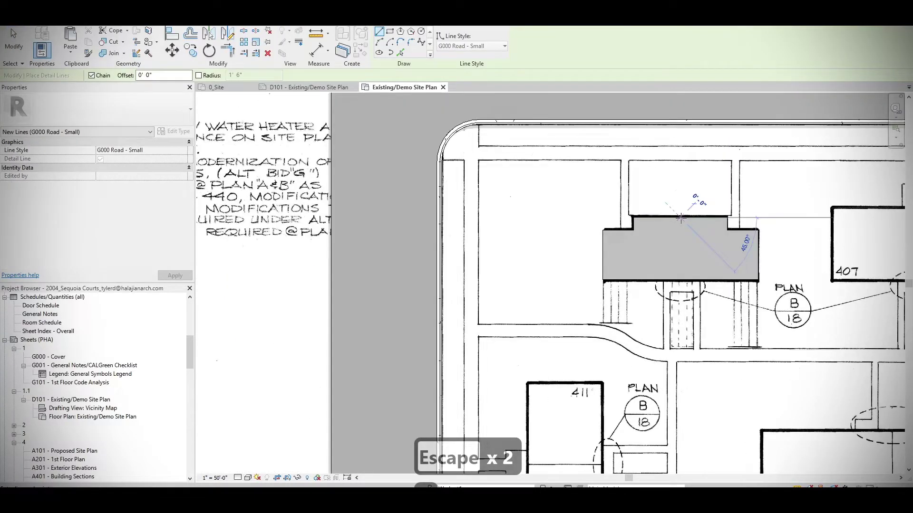
{"action": "left_click", "coordinate": [678, 280]}
{"action": "key", "text": "Escape"}
{"action": "key", "text": "Escape"}
{"action": "scroll", "coordinate": [692, 244], "scroll_direction": "up", "scroll_amount": 2}
{"action": "key", "text": "Escape"}
{"action": "key", "text": "Escape"}
{"action": "key", "text": "Escape"}
Set the line style of building 410/409's dividing line to Wide Lines.
{"action": "left_click", "coordinate": [731, 243]}
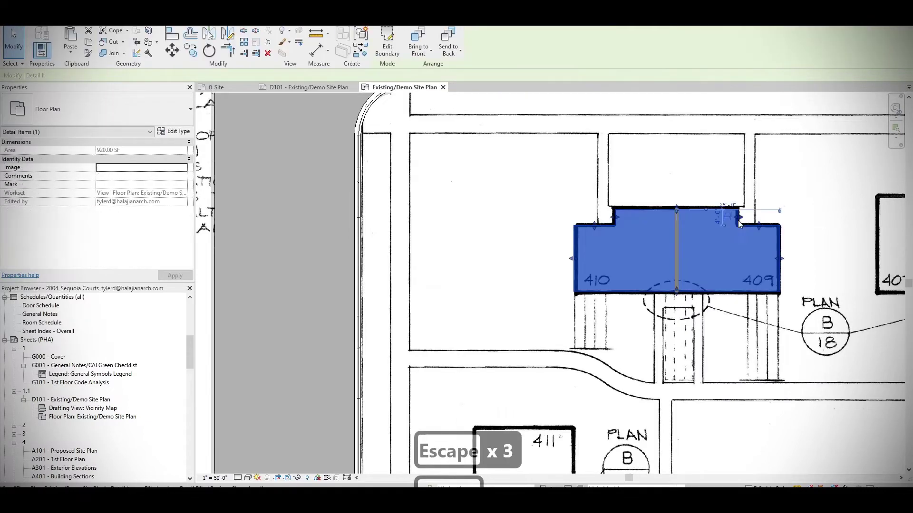
{"action": "key", "text": "Escape"}
{"action": "left_click", "coordinate": [676, 256]}
{"action": "left_click", "coordinate": [407, 45]}
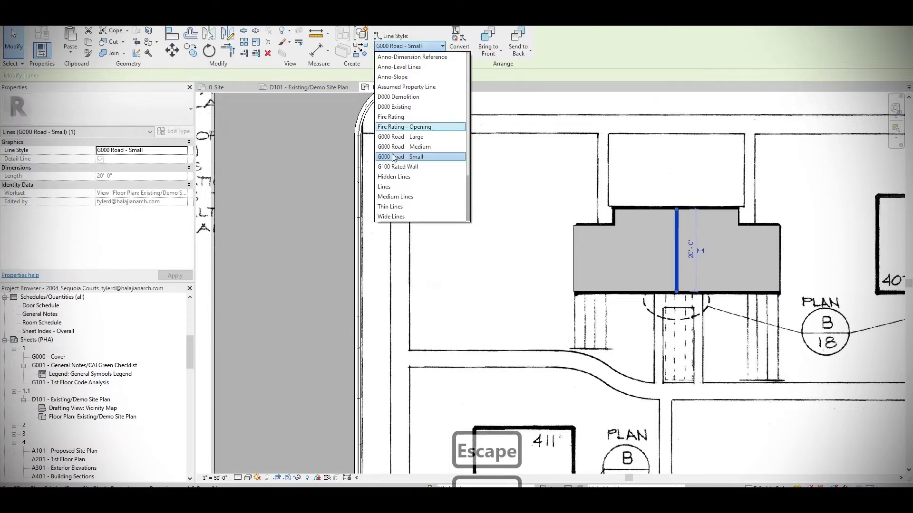
{"action": "left_click", "coordinate": [385, 216]}
{"action": "key", "text": "Escape"}
{"action": "scroll", "coordinate": [555, 306], "scroll_direction": "down", "scroll_amount": 4}
{"action": "left_click_drag", "start_coordinate": [542, 129], "coordinate": [657, 317]}
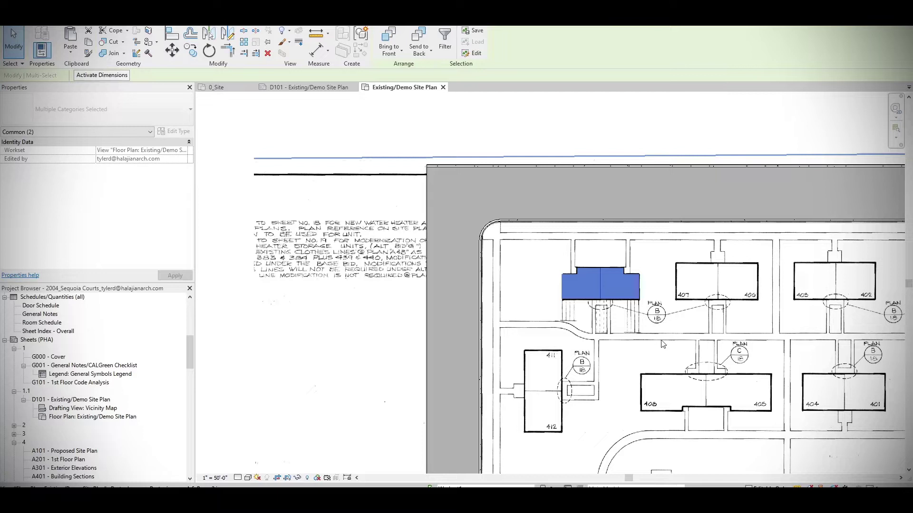
{"action": "middle_click_drag", "start_coordinate": [614, 318], "coordinate": [584, 251]}
{"action": "key", "text": "Escape"}
{"action": "key", "text": "Escape"}
Create a rectangular Solid Grey filled region, about 24' by 52' 6", over the scanned outline of building 411/412.
{"action": "scroll", "coordinate": [515, 325], "scroll_direction": "up", "scroll_amount": 2}
{"action": "double_click", "coordinate": [638, 183]}
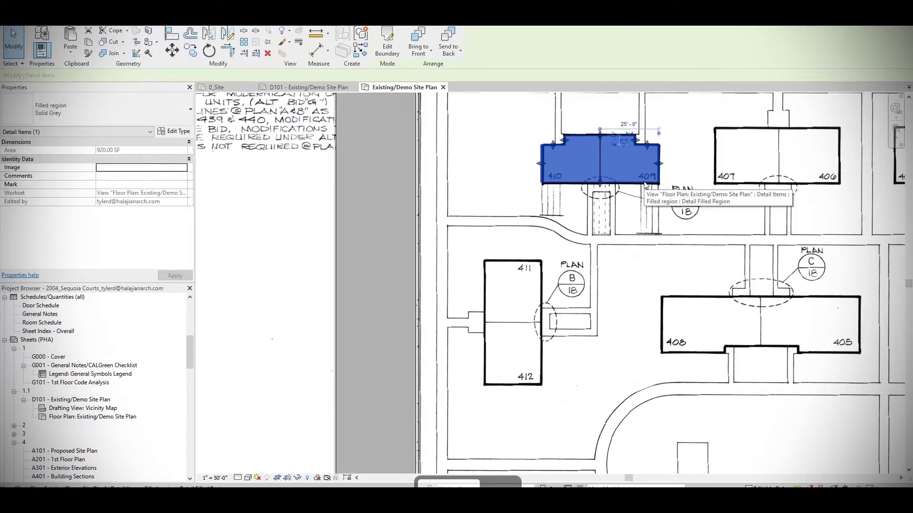
{"action": "scroll", "coordinate": [515, 373], "scroll_direction": "up", "scroll_amount": 2}
{"action": "left_click", "coordinate": [460, 394]}
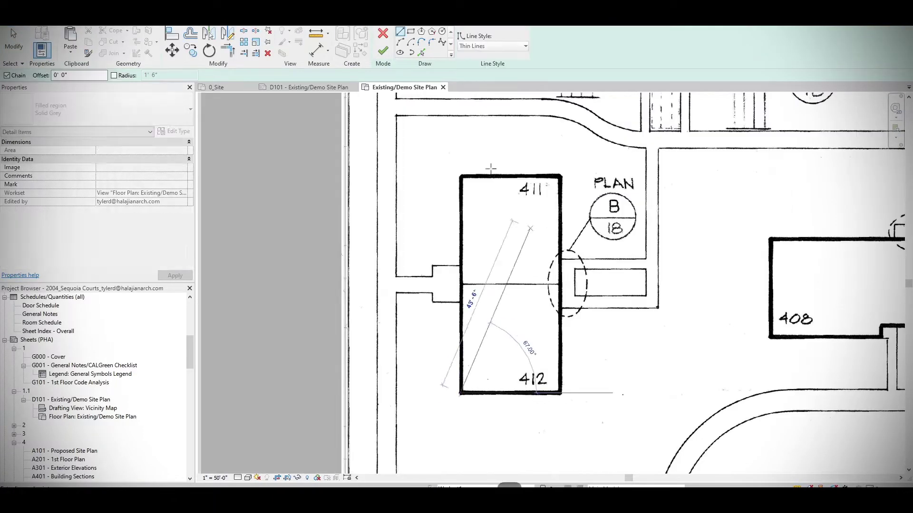
{"action": "left_click", "coordinate": [411, 31]}
{"action": "left_click", "coordinate": [459, 392]}
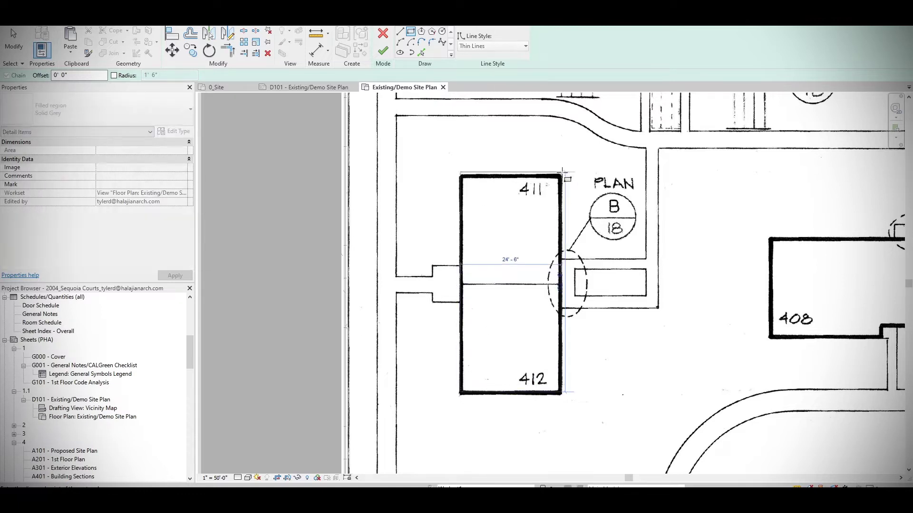
{"action": "left_click", "coordinate": [560, 176]}
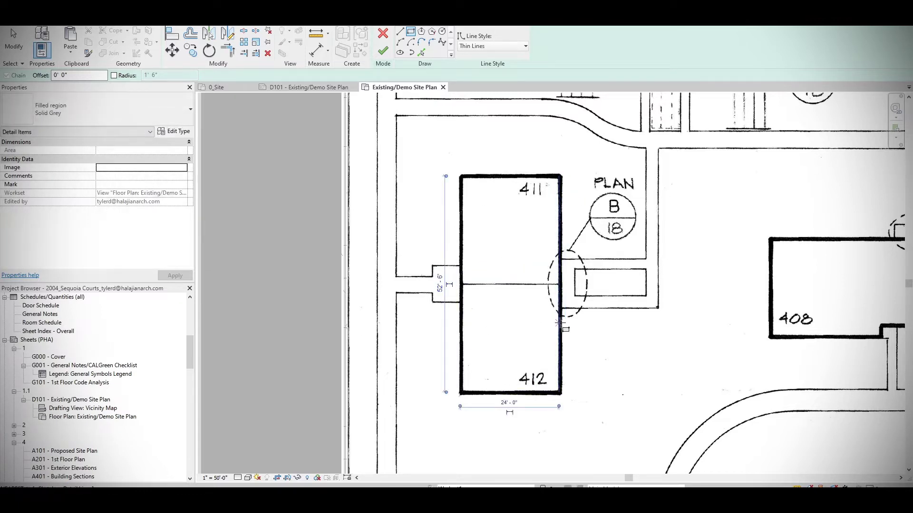
{"action": "scroll", "coordinate": [559, 323], "scroll_direction": "down", "scroll_amount": 2}
{"action": "left_click", "coordinate": [383, 51]}
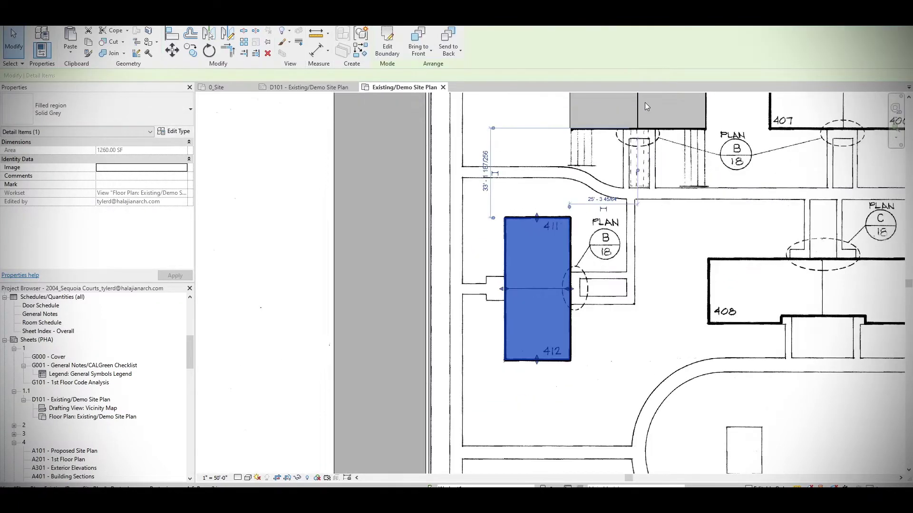
Draw a matching Wide Lines detail line across the middle of building 411/412, from its east edge to its west edge.
{"action": "left_click", "coordinate": [638, 103]}
{"action": "key", "text": "c"}
{"action": "key", "text": "s"}
{"action": "scroll", "coordinate": [570, 298], "scroll_direction": "up", "scroll_amount": 1}
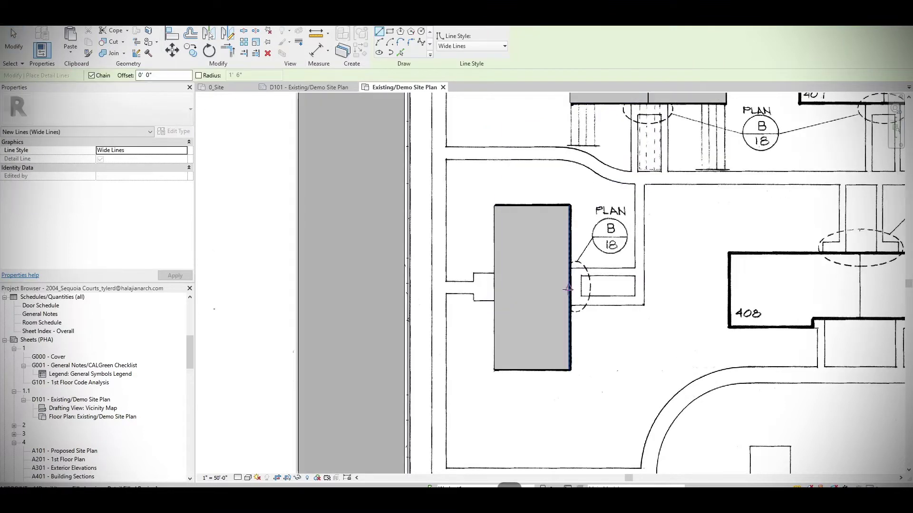
{"action": "left_click", "coordinate": [570, 287]}
{"action": "left_click", "coordinate": [495, 287]}
{"action": "key", "text": "Escape"}
{"action": "key", "text": "Escape"}
{"action": "key", "text": "Escape"}
{"action": "key", "text": "Escape"}
{"action": "scroll", "coordinate": [580, 360], "scroll_direction": "down", "scroll_amount": 5}
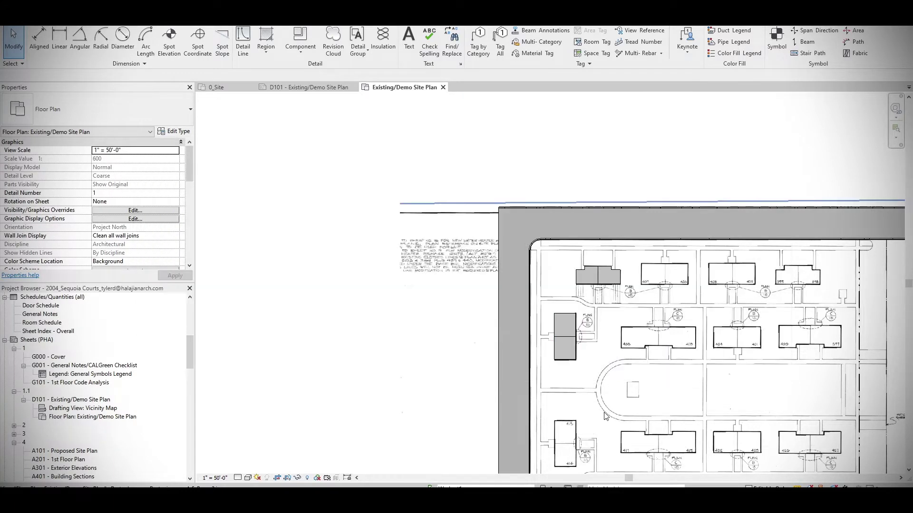
{"action": "scroll", "coordinate": [621, 343], "scroll_direction": "up", "scroll_amount": 1}
{"action": "middle_click_drag", "start_coordinate": [619, 345], "coordinate": [568, 269]}
{"action": "mouse_move", "coordinate": [513, 227]}
{"action": "left_mouse_down"}
{"action": "mouse_move", "coordinate": [529, 216]}
{"action": "mouse_move", "coordinate": [526, 224]}
{"action": "left_mouse_up"}
{"action": "key", "text": "ctrl+z"}
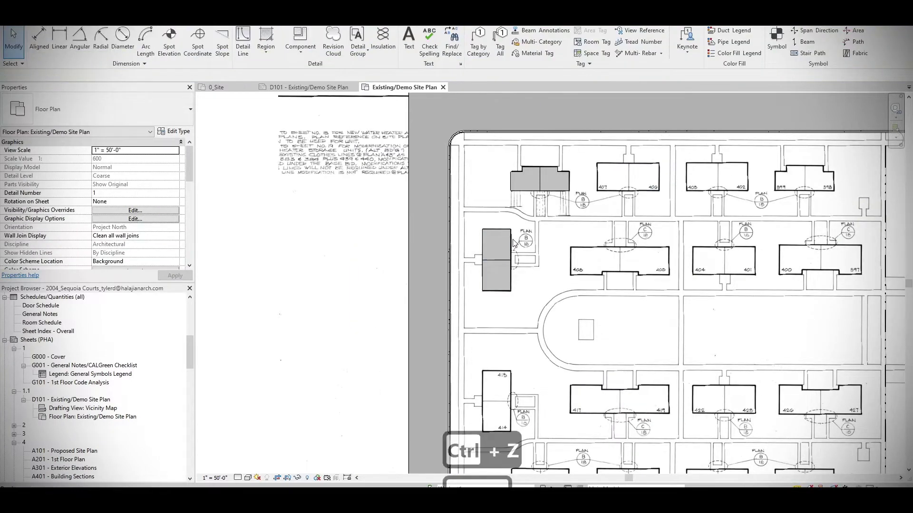
Copy building 411/412's filled region and dividing line onto the scanned outline of building 413/414, aligning them at its southeast corner.
{"action": "scroll", "coordinate": [513, 244], "scroll_direction": "up", "scroll_amount": 2}
{"action": "left_click", "coordinate": [494, 259]}
{"action": "key", "text": "Escape"}
{"action": "key", "text": "Escape"}
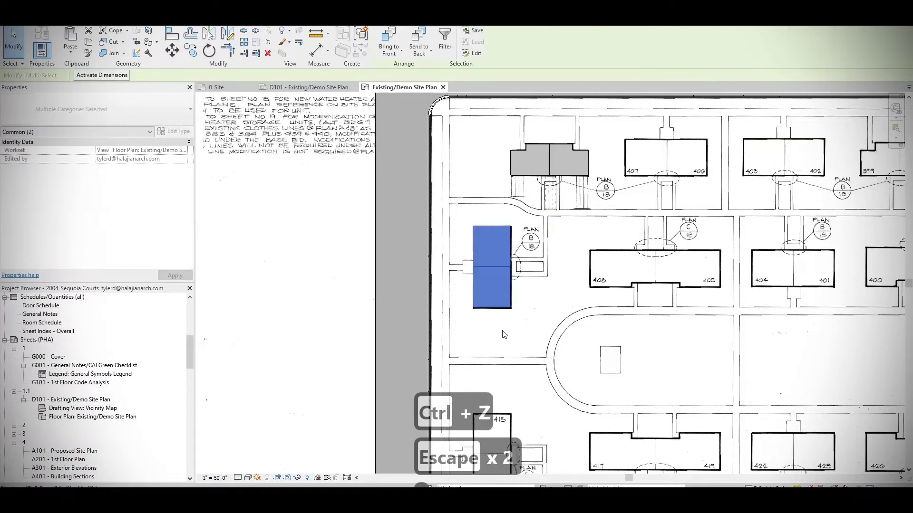
{"action": "key", "text": "c"}
{"action": "key", "text": "o"}
{"action": "middle_click_drag", "start_coordinate": [505, 335], "coordinate": [489, 213]}
{"action": "scroll", "coordinate": [498, 353], "scroll_direction": "up", "scroll_amount": 5}
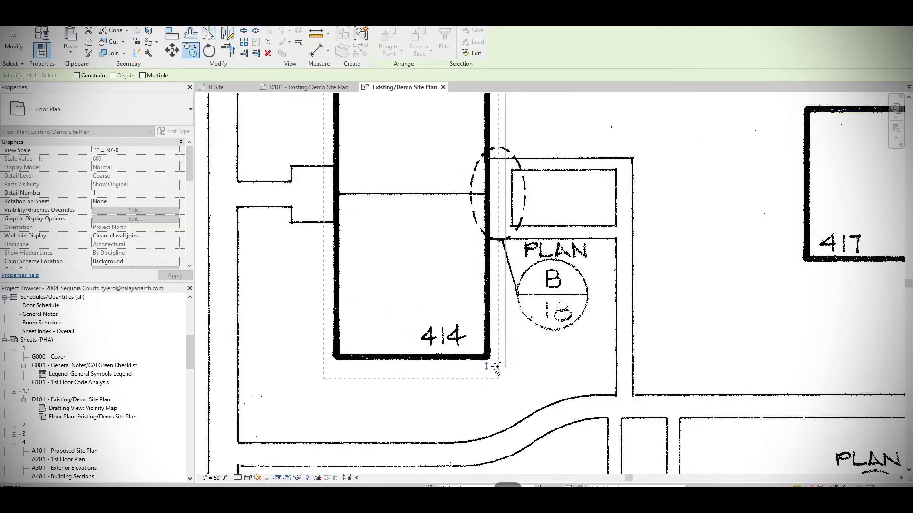
{"action": "left_click", "coordinate": [495, 373]}
Copy the building 422/423 filled region onto building 417/419 and widen its boundary to 84' to match the scanned outline.
{"action": "scroll", "coordinate": [495, 373], "scroll_direction": "down", "scroll_amount": 3}
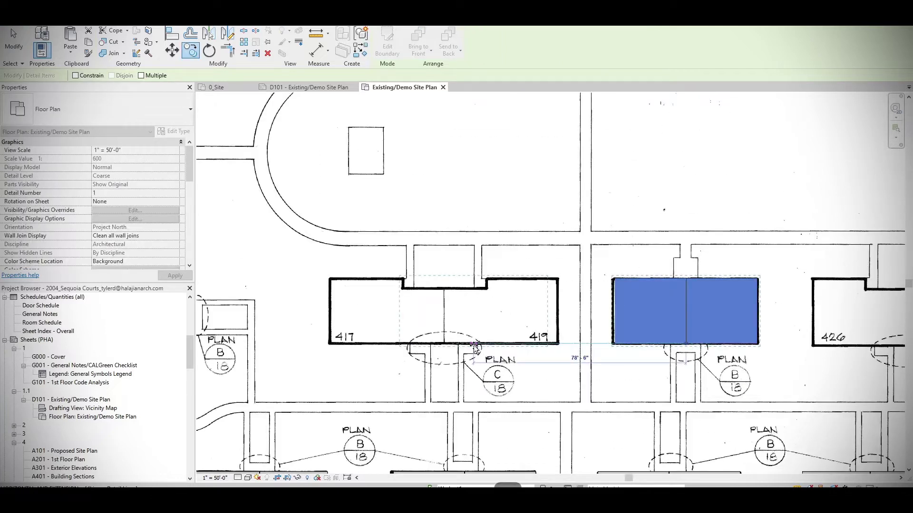
{"action": "scroll", "coordinate": [475, 347], "scroll_direction": "up", "scroll_amount": 5}
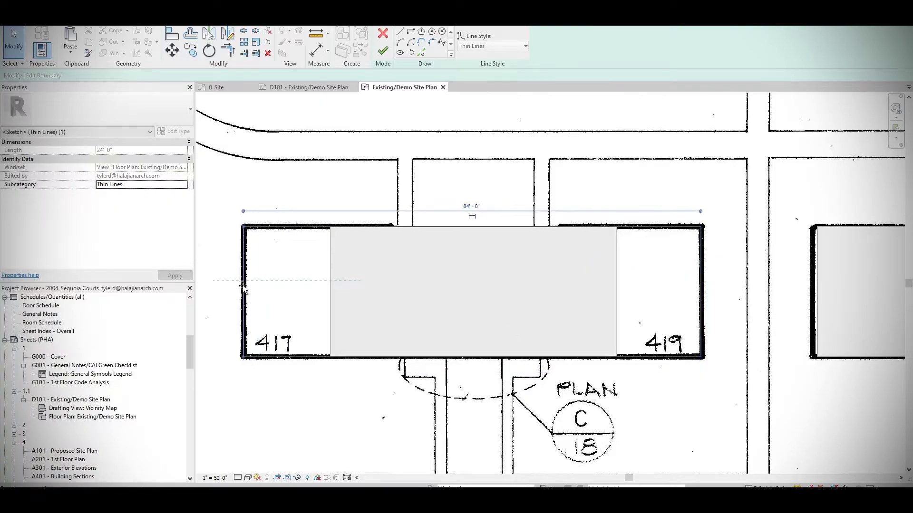
{"action": "left_click", "coordinate": [383, 50]}
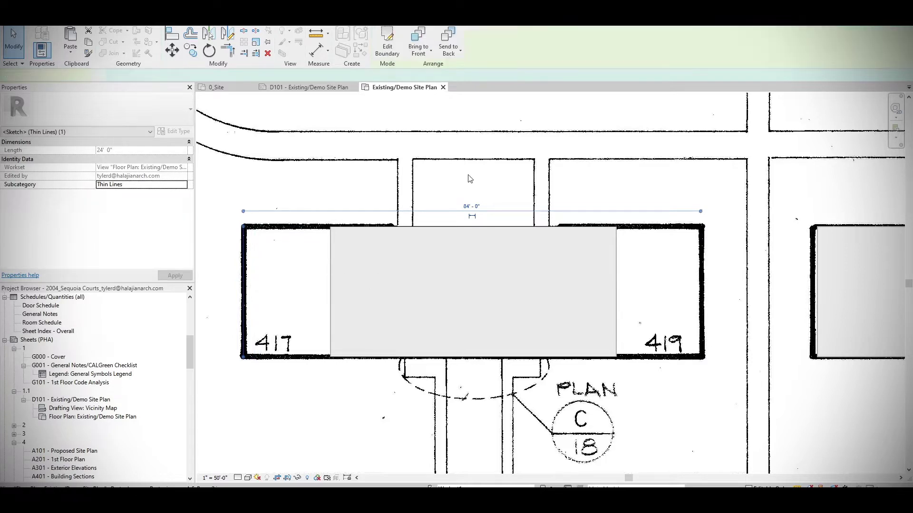
Sketch the east side of the notch, about 3' 6" deep, in building 417/419's north boundary and mirror it about the building's centre.
{"action": "left_click", "coordinate": [388, 35]}
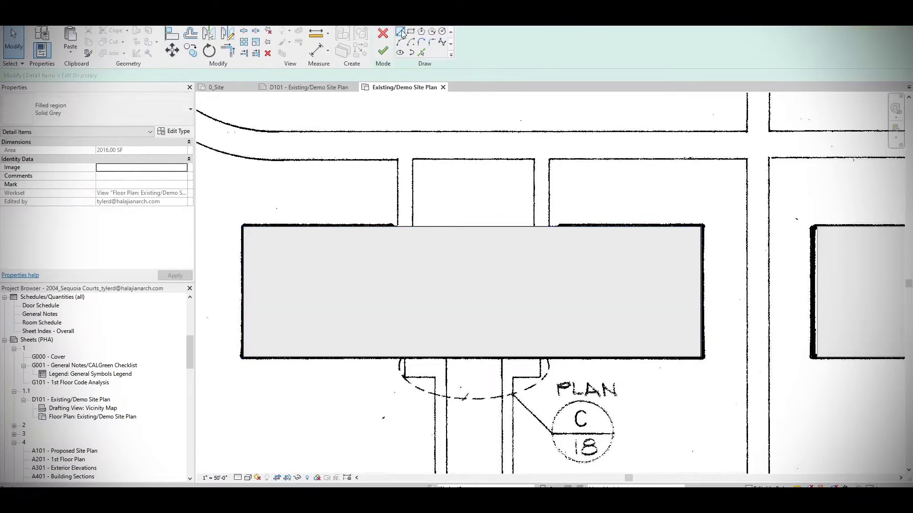
{"action": "left_click", "coordinate": [559, 227]}
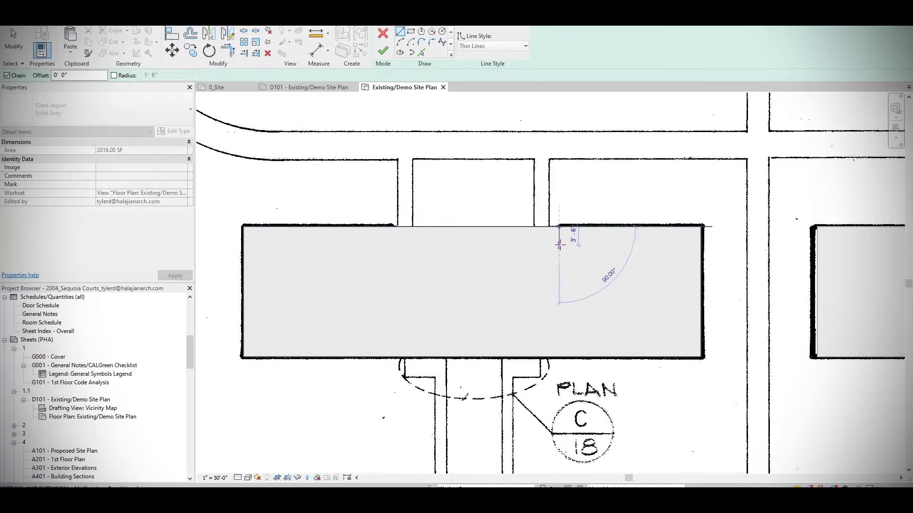
{"action": "key", "text": "Escape"}
{"action": "key", "text": "Escape"}
{"action": "left_click", "coordinate": [535, 227]}
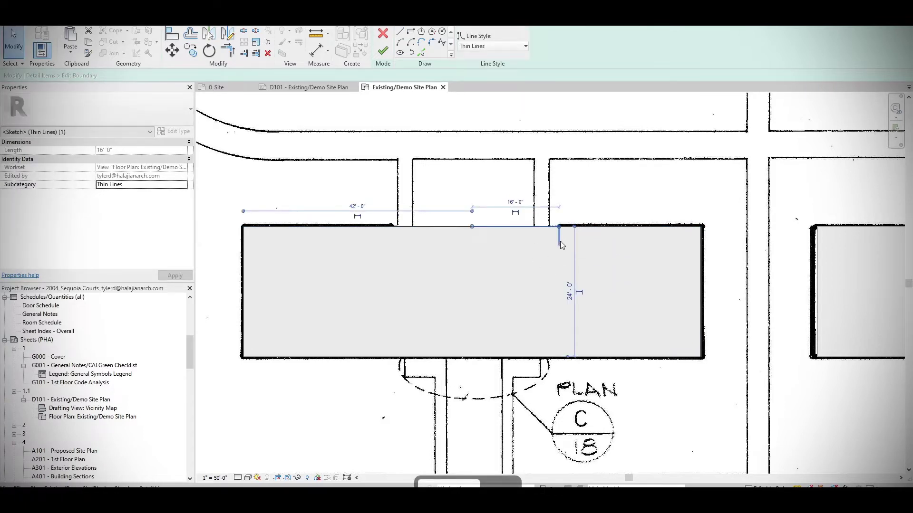
{"action": "key", "text": "m"}
{"action": "key", "text": "m"}
{"action": "left_click", "coordinate": [227, 33]}
{"action": "left_click", "coordinate": [472, 227]}
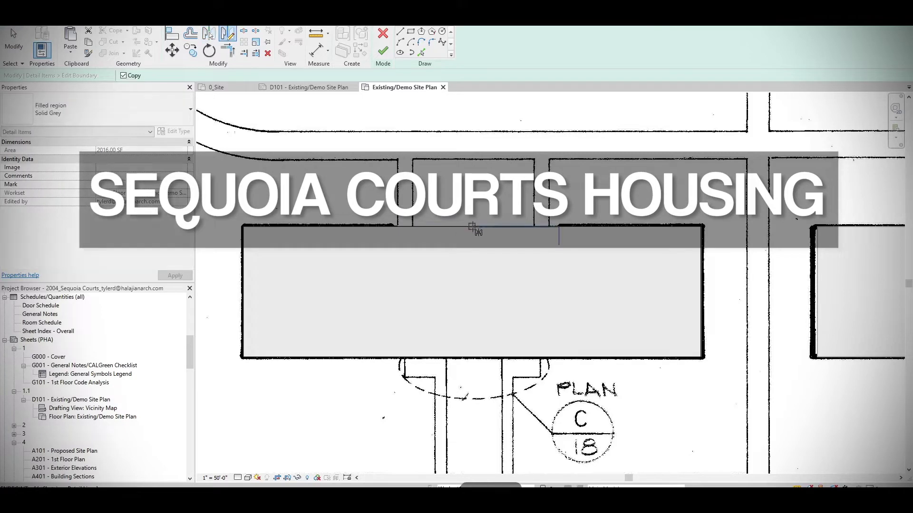
{"action": "left_click", "coordinate": [472, 255]}
Draw a horizontal boundary line joining the inner ends of the two notch sides on building 417/419.
{"action": "key", "text": "l"}
{"action": "key", "text": "i"}
{"action": "left_click", "coordinate": [384, 246]}
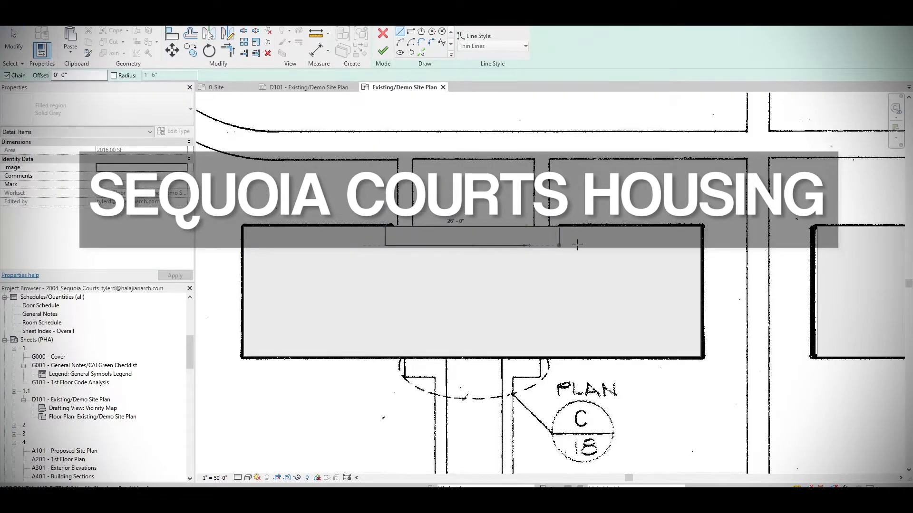
{"action": "left_click", "coordinate": [558, 246]}
{"action": "key", "text": "Escape"}
{"action": "key", "text": "Escape"}
{"action": "key", "text": "Escape"}
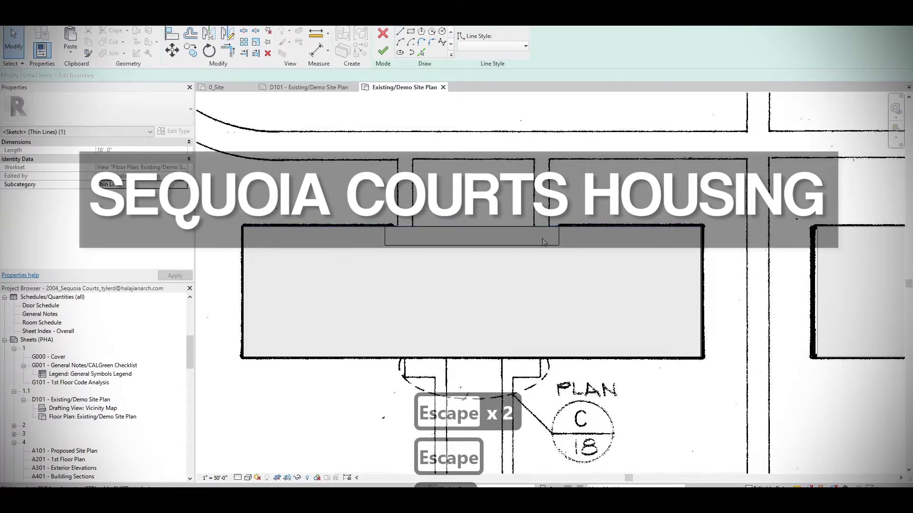
Remove the north edge segment across the notch by splitting and trimming, and finish building 417/419's region boundary.
{"action": "key", "text": "Delete"}
{"action": "key", "text": "s"}
{"action": "key", "text": "l"}
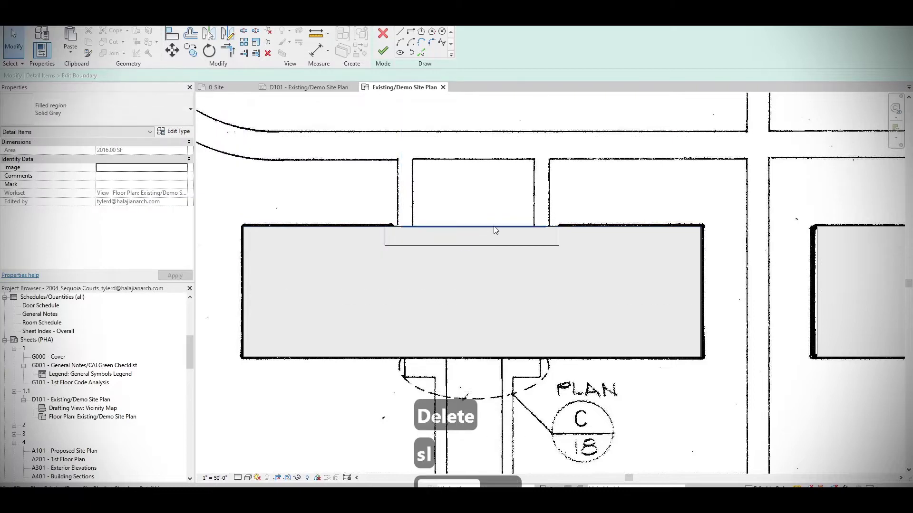
{"action": "key", "text": "Escape"}
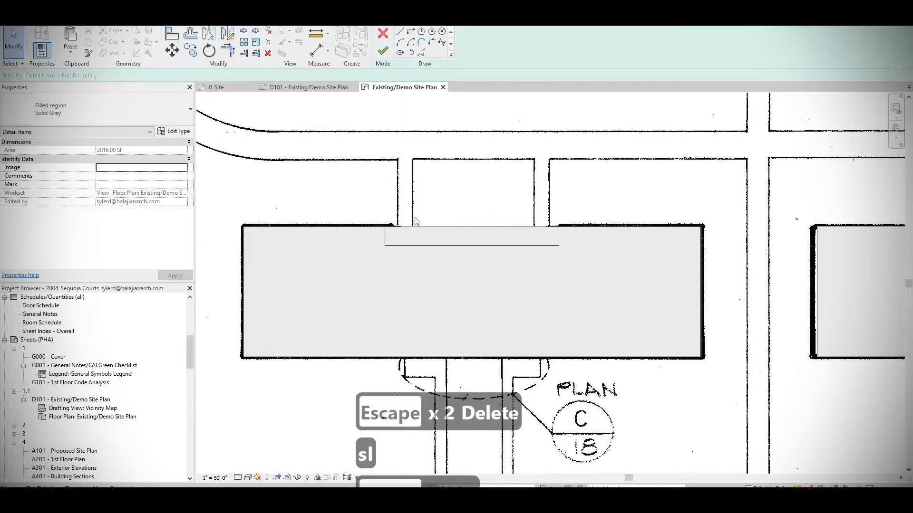
{"action": "left_click", "coordinate": [384, 50]}
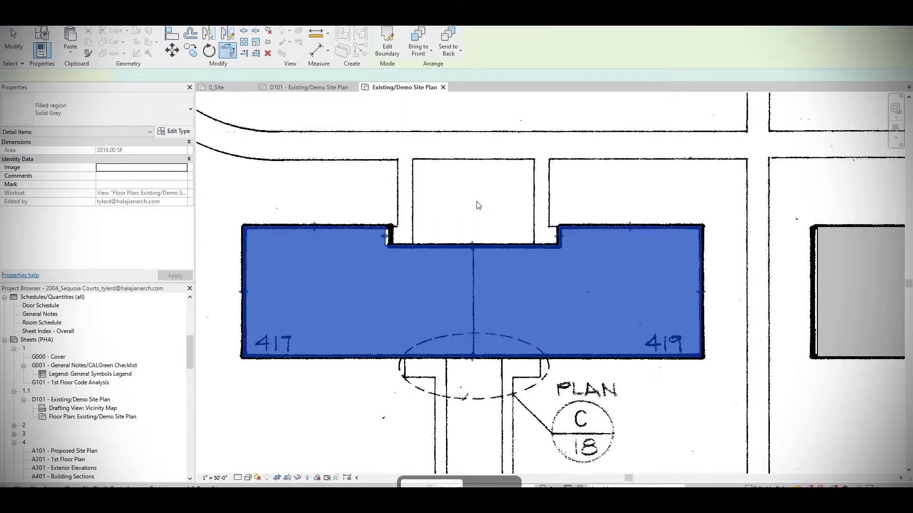
Copy building 417/419's notched filled region, using its southeast corner as the base point.
{"action": "key", "text": "Escape"}
{"action": "scroll", "coordinate": [439, 206], "scroll_direction": "down", "scroll_amount": 6}
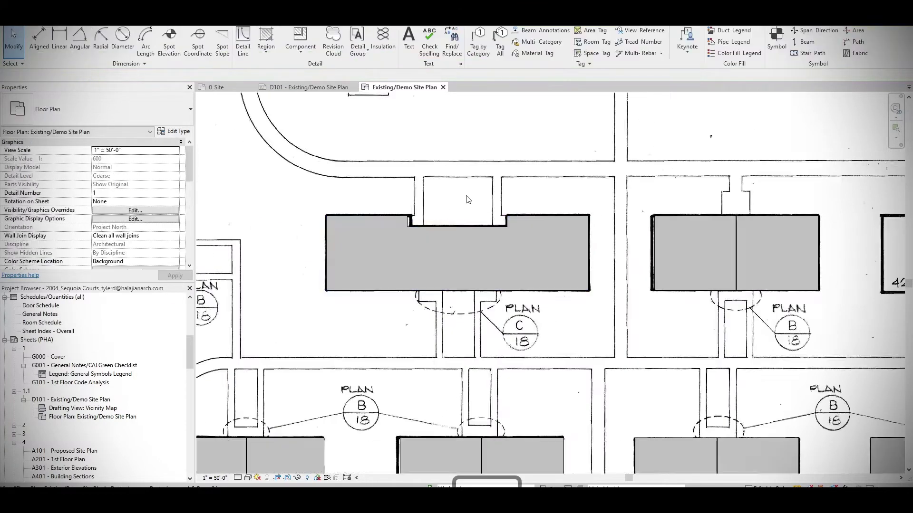
{"action": "middle_click_drag", "start_coordinate": [527, 270], "coordinate": [492, 280]}
{"action": "left_click", "coordinate": [479, 306]}
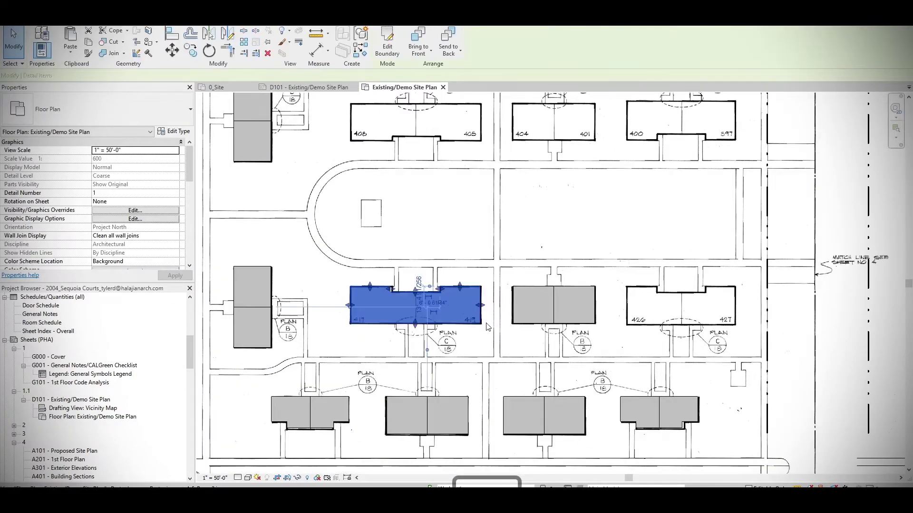
{"action": "key", "text": "c"}
{"action": "key", "text": "o"}
{"action": "left_click", "coordinate": [481, 324]}
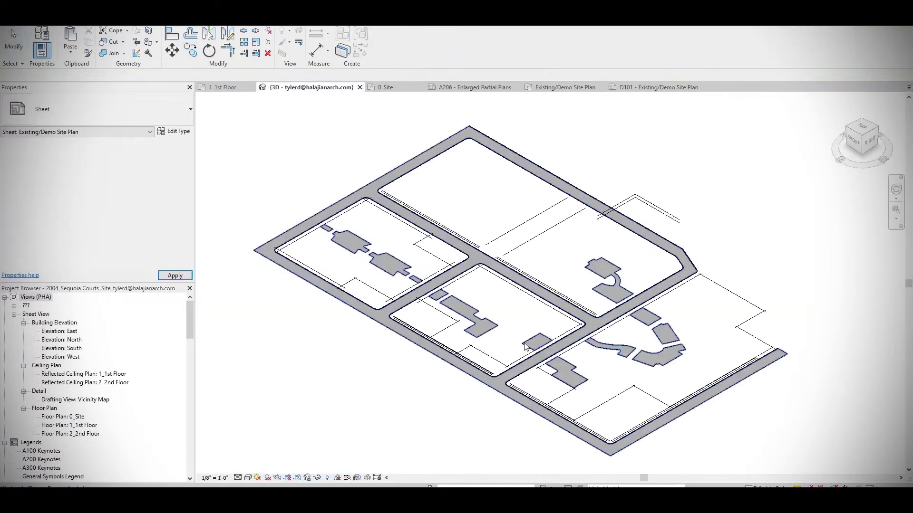
{"action": "scroll", "coordinate": [525, 348], "scroll_direction": "down", "scroll_amount": 5}
{"action": "scroll", "coordinate": [524, 347], "scroll_direction": "up", "scroll_amount": 5}
{"action": "middle_click_drag", "start_coordinate": [636, 398], "coordinate": [642, 328]}
{"action": "scroll", "coordinate": [644, 361], "scroll_direction": "down", "scroll_amount": 4}
{"action": "middle_click_drag", "start_coordinate": [643, 361], "coordinate": [606, 350]}
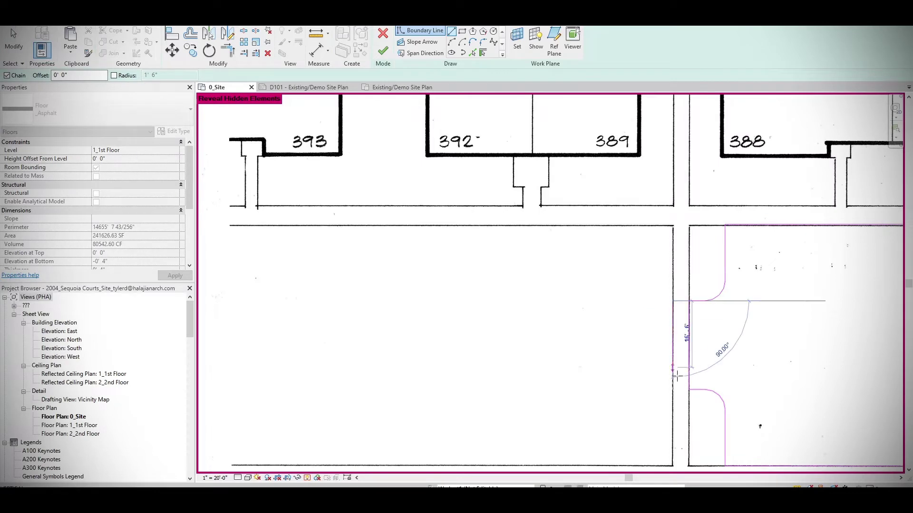
Sketch asphalt floor boundary lines along the walkway's west edge, 30' westward from it, and south to the sidewalk below.
{"action": "left_click", "coordinate": [672, 393]}
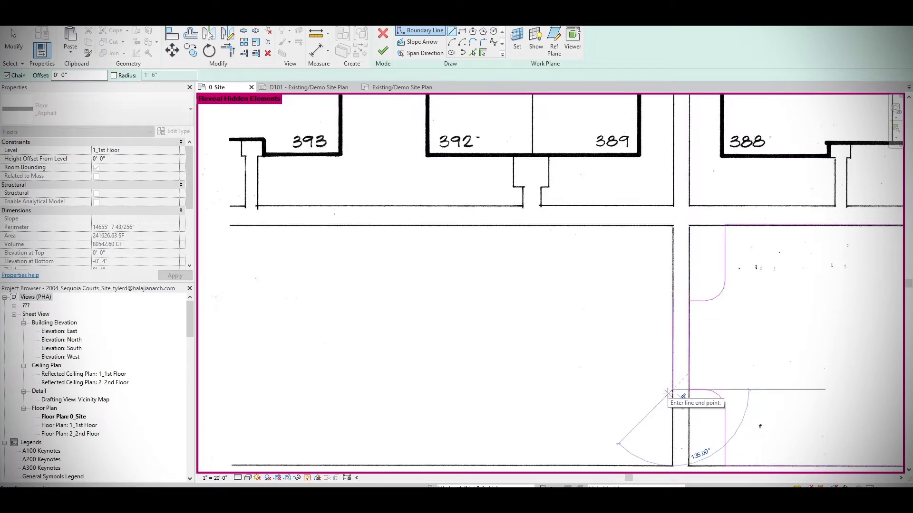
{"action": "scroll", "coordinate": [668, 392], "scroll_direction": "down", "scroll_amount": 3}
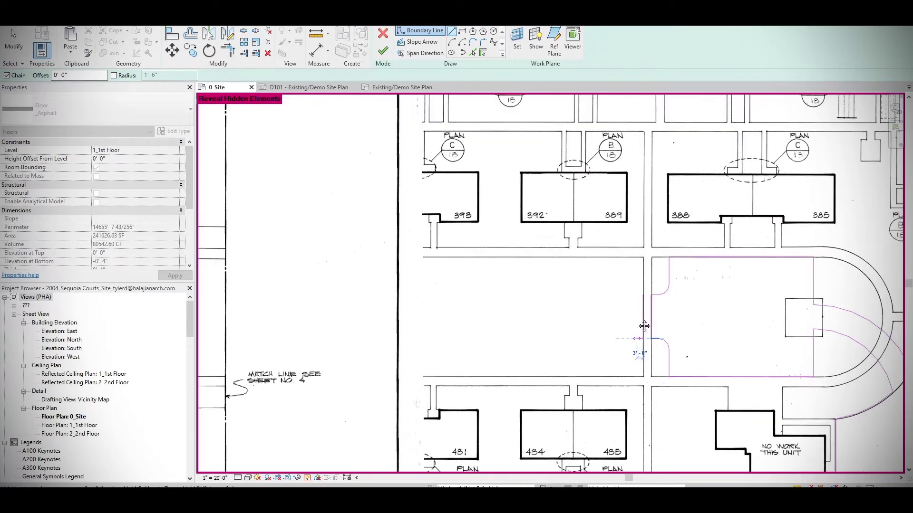
{"action": "scroll", "coordinate": [644, 326], "scroll_direction": "up", "scroll_amount": 1}
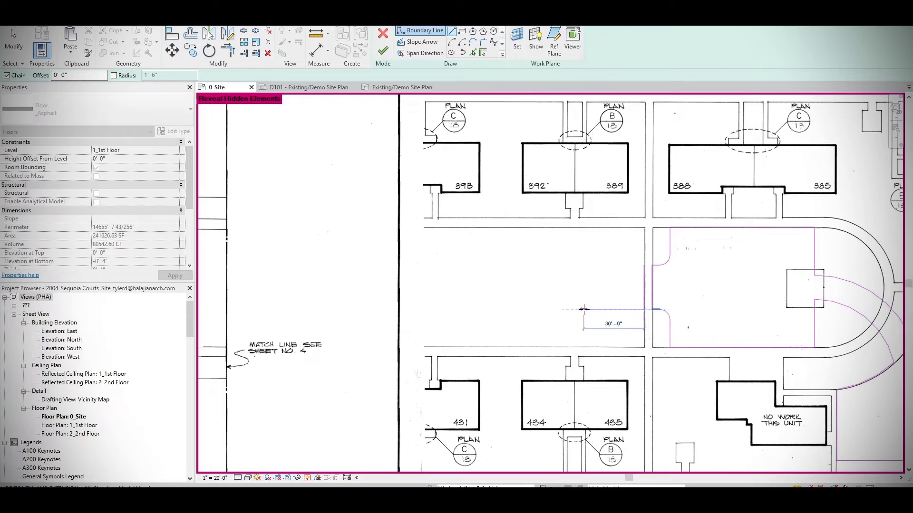
{"action": "left_click", "coordinate": [584, 309]}
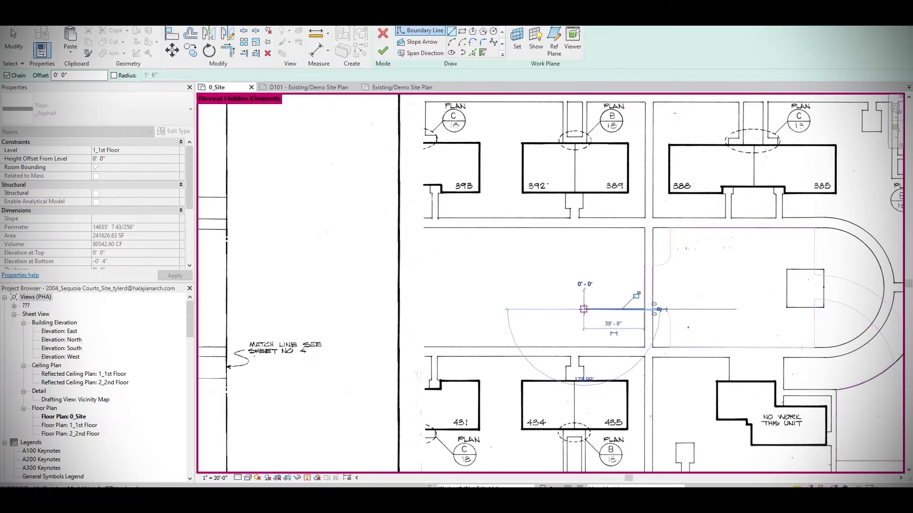
{"action": "left_click", "coordinate": [583, 348]}
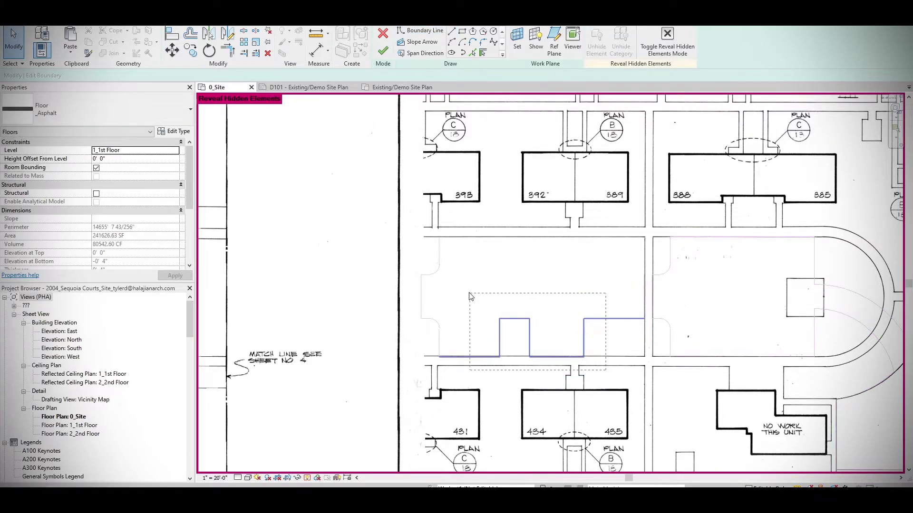
Mirror the stepped southern parking boundary lines to the north side of the eastern court and finish the asphalt floor sketch.
{"action": "left_click_drag", "start_coordinate": [470, 295], "coordinate": [469, 294]}
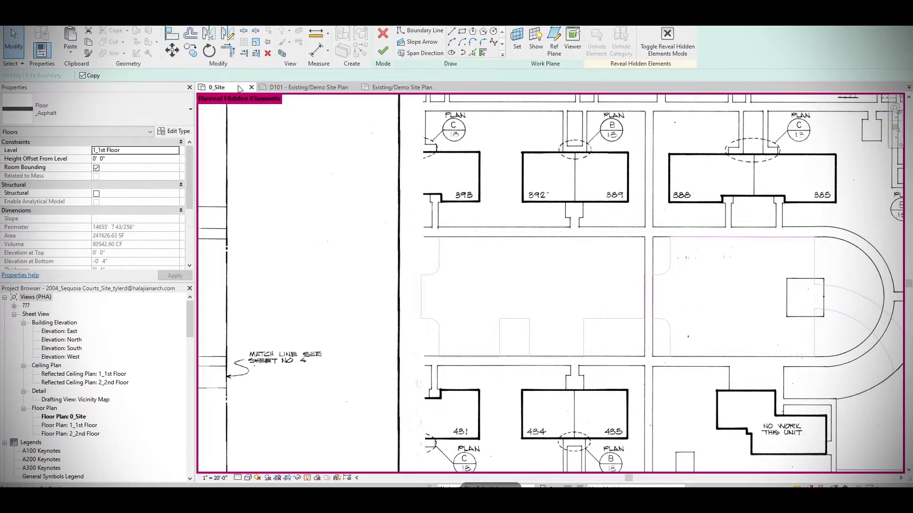
{"action": "key", "text": "d"}
{"action": "key", "text": "m"}
{"action": "left_click", "coordinate": [571, 319]}
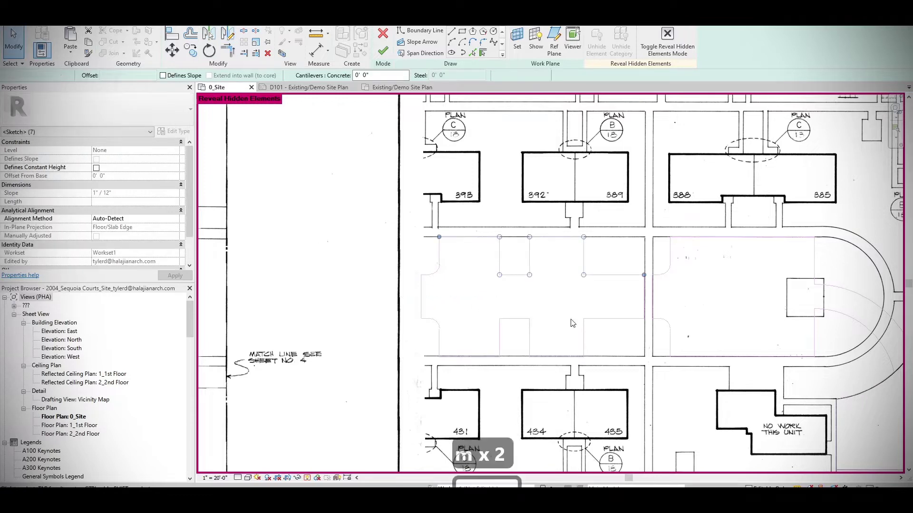
{"action": "key", "text": "Escape"}
{"action": "left_click", "coordinate": [391, 50]}
Trim the asphalt floor boundary around the curved drive and western court, and finish the sketch.
{"action": "scroll", "coordinate": [578, 371], "scroll_direction": "down", "scroll_amount": 2}
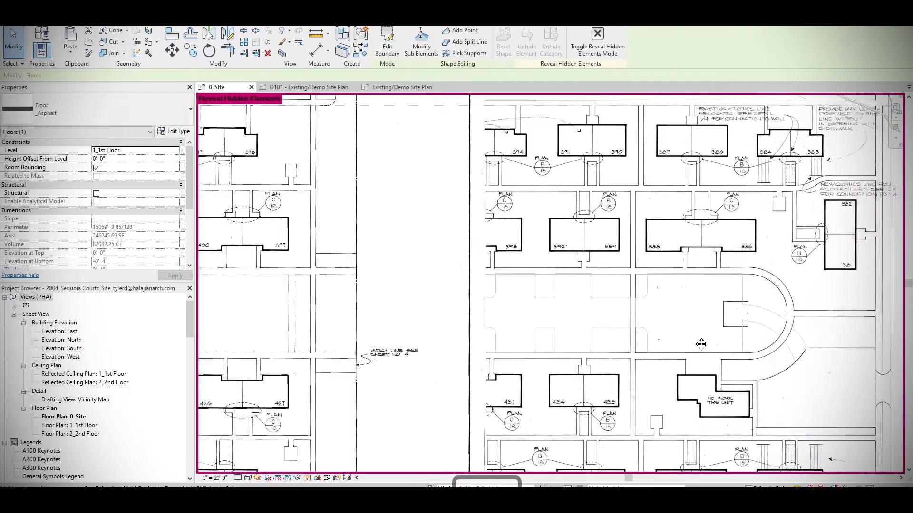
{"action": "left_click", "coordinate": [434, 225]}
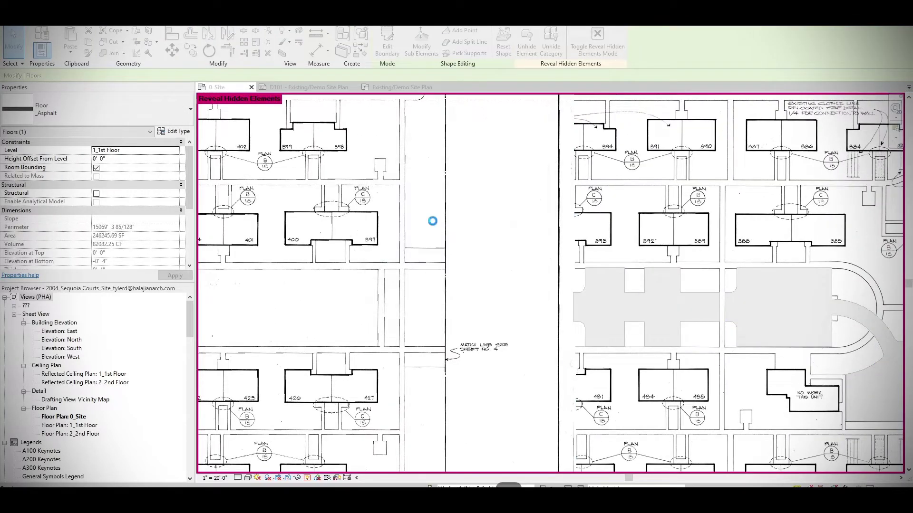
{"action": "left_click", "coordinate": [434, 224]}
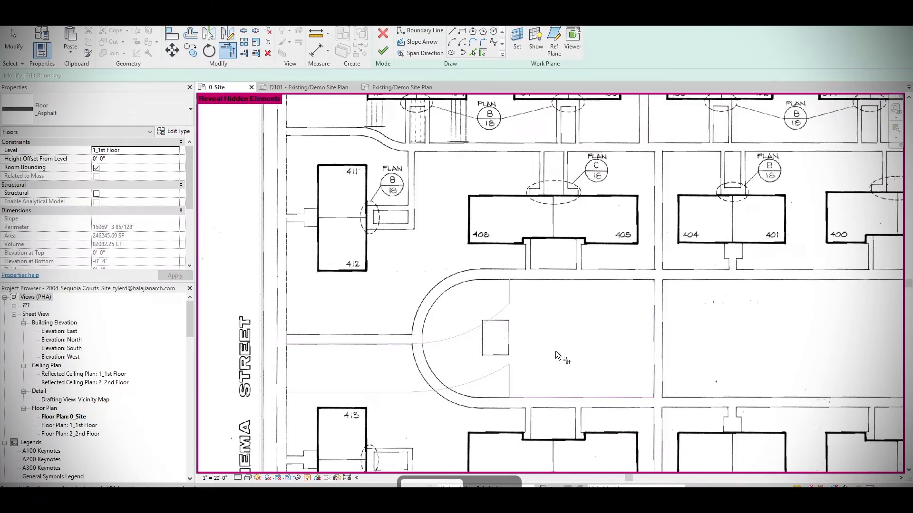
{"action": "left_click", "coordinate": [383, 50]}
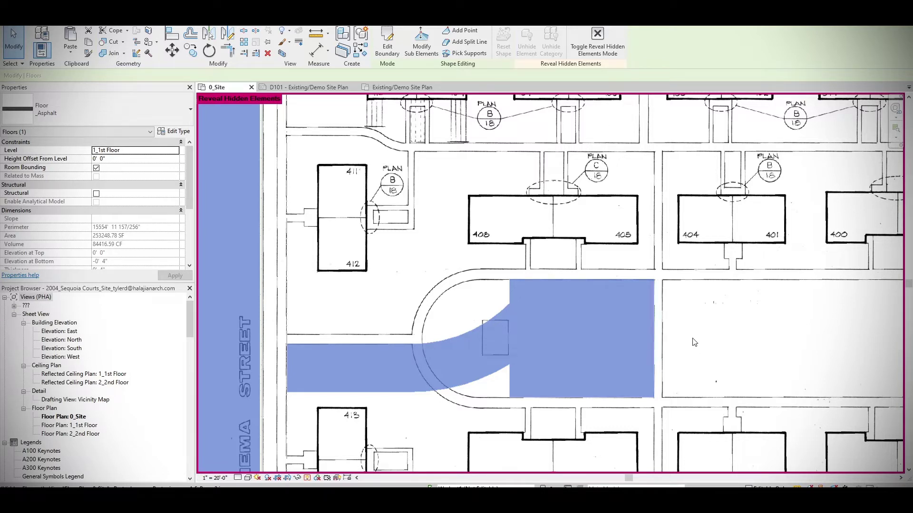
Edit the asphalt floor boundary again and sketch two parallel drive lines from the eastern parking area west into the western court.
{"action": "scroll", "coordinate": [694, 342], "scroll_direction": "down", "scroll_amount": 3}
{"action": "left_click", "coordinate": [388, 43]}
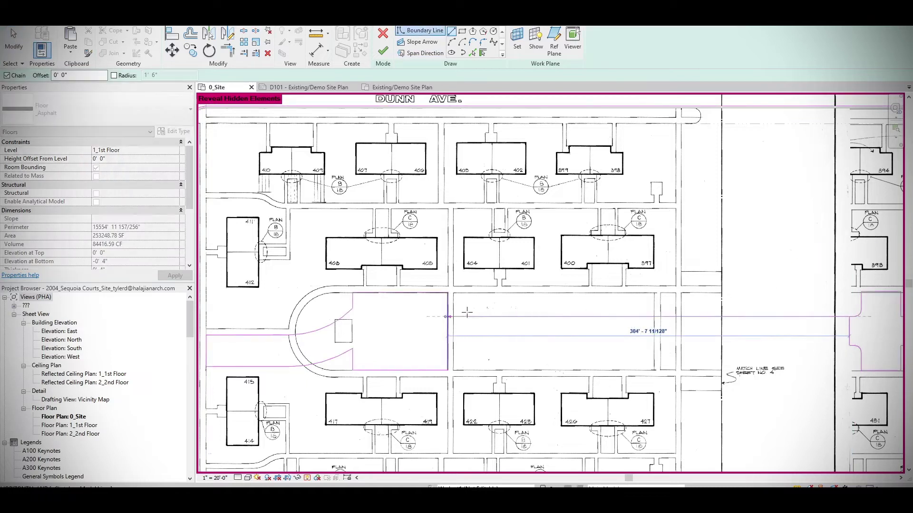
{"action": "key", "text": "Escape"}
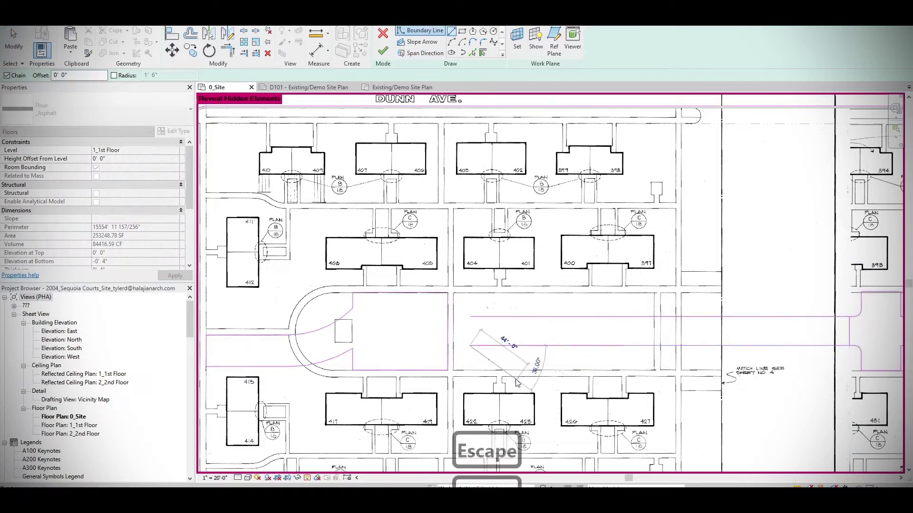
{"action": "middle_click_drag", "start_coordinate": [654, 383], "coordinate": [523, 375]}
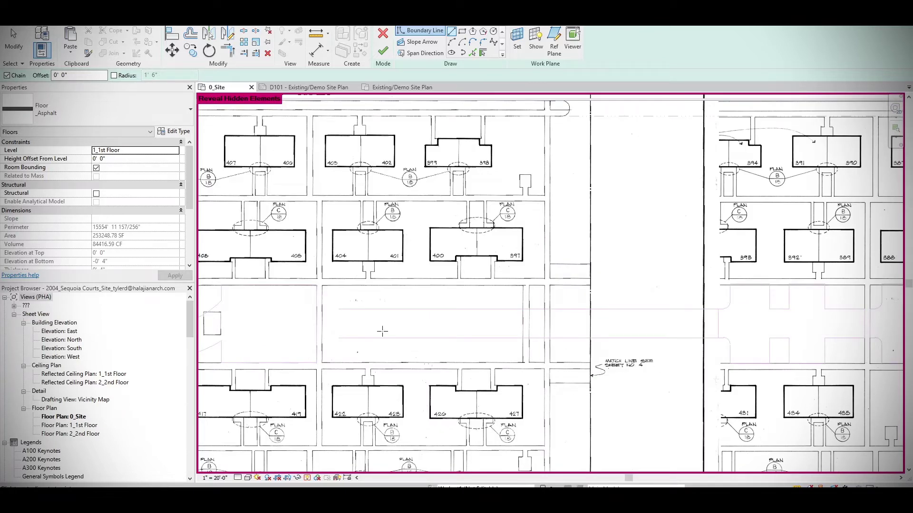
{"action": "key", "text": "Escape"}
{"action": "key", "text": "Escape"}
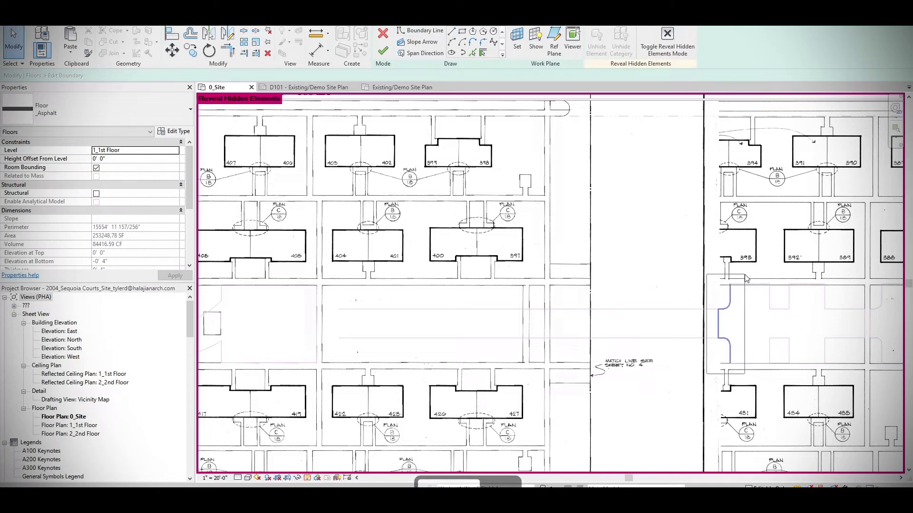
Mirror the curved west-end boundary lines of the eastern parking area across into the western court.
{"action": "left_click_drag", "start_coordinate": [706, 374], "coordinate": [744, 275]}
{"action": "key", "text": "m"}
{"action": "key", "text": "m"}
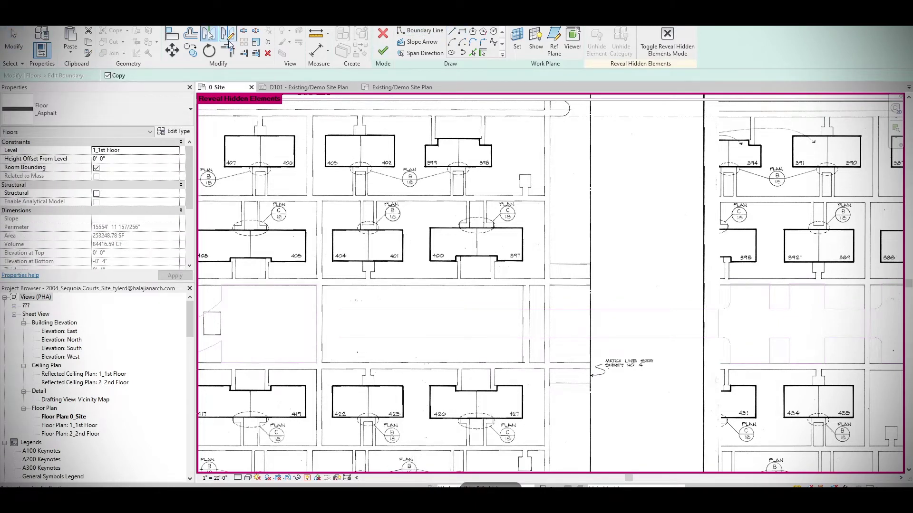
{"action": "left_click", "coordinate": [540, 287]}
{"action": "scroll", "coordinate": [372, 326], "scroll_direction": "up", "scroll_amount": 2}
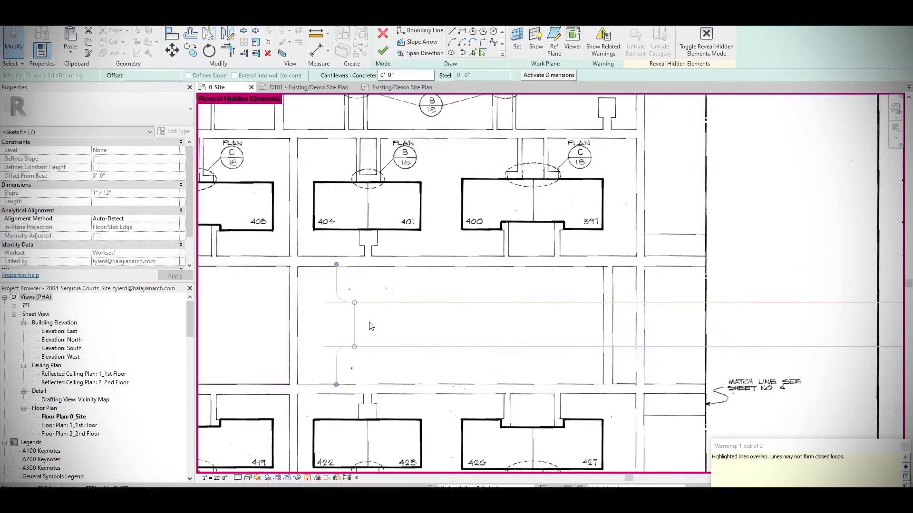
Move the mirrored end lines eastward within the western court so they sit below unit 400.
{"action": "key", "text": "m"}
{"action": "key", "text": "v"}
{"action": "left_click", "coordinate": [493, 322]}
{"action": "middle_click_drag", "start_coordinate": [417, 322], "coordinate": [521, 332]}
{"action": "left_click", "coordinate": [522, 332]}
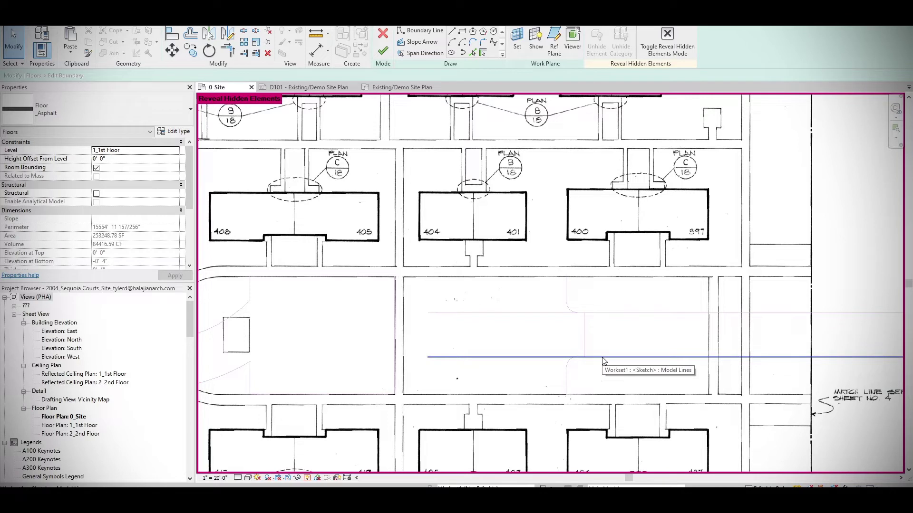
Copy the 14' vertical boundary line westward to the other side of the court, below unit 404.
{"action": "left_click", "coordinate": [567, 287]}
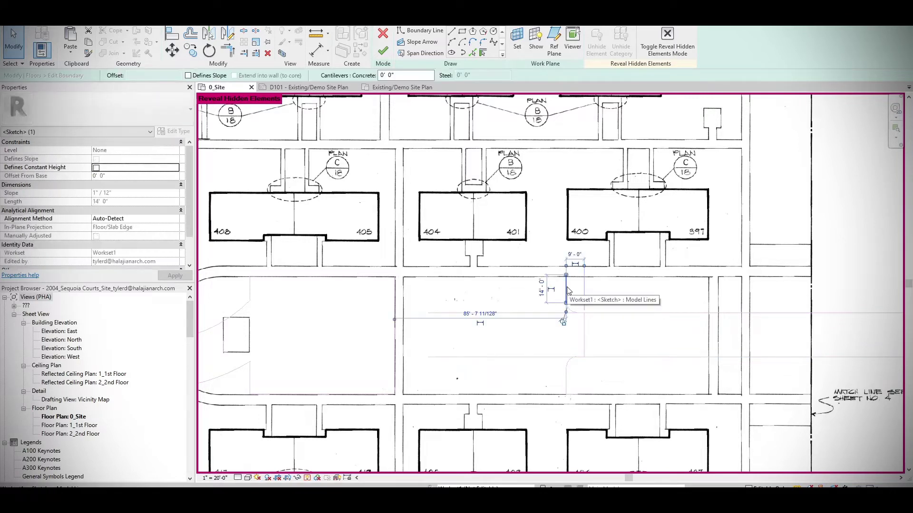
{"action": "key", "text": "c"}
{"action": "key", "text": "o"}
{"action": "left_click", "coordinate": [566, 289]}
{"action": "key", "text": "Escape"}
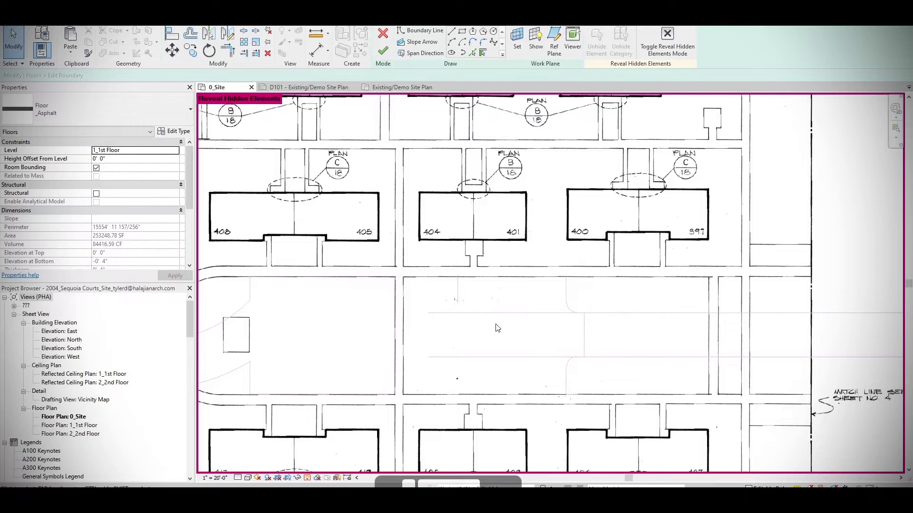
Draw the northern edge from the copied line, close the cross-shaped western parking outline, and finish the asphalt floor sketch.
{"action": "key", "text": "l"}
{"action": "key", "text": "i"}
{"action": "left_click", "coordinate": [457, 275]}
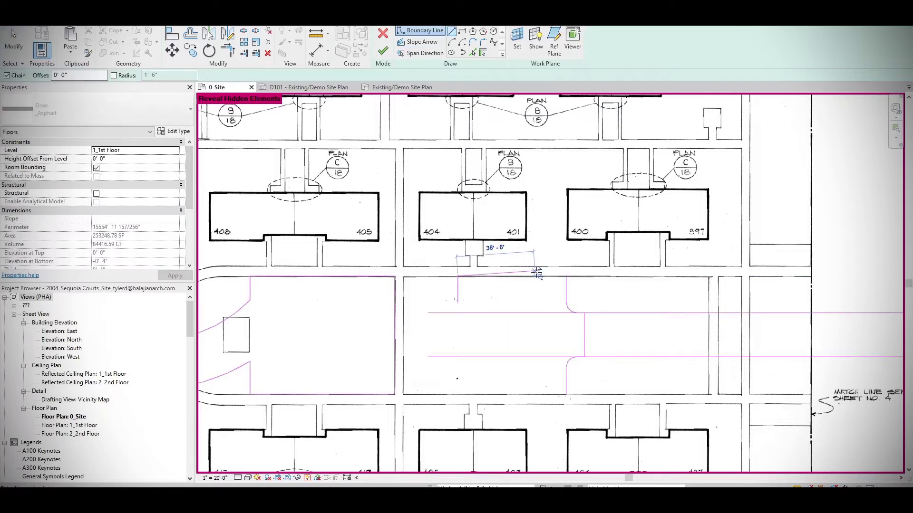
{"action": "scroll", "coordinate": [536, 272], "scroll_direction": "up", "scroll_amount": 3}
{"action": "key", "text": "Escape"}
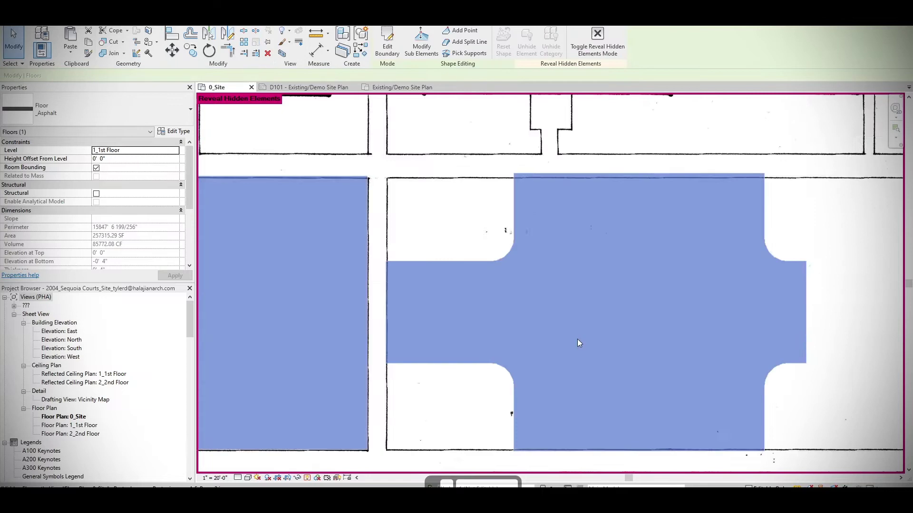
Hide the scanned underlay and mirror the southern rectangular parking outline northward about the western court's horizontal centerline.
{"action": "scroll", "coordinate": [577, 339], "scroll_direction": "down", "scroll_amount": 3}
{"action": "left_click", "coordinate": [690, 325]}
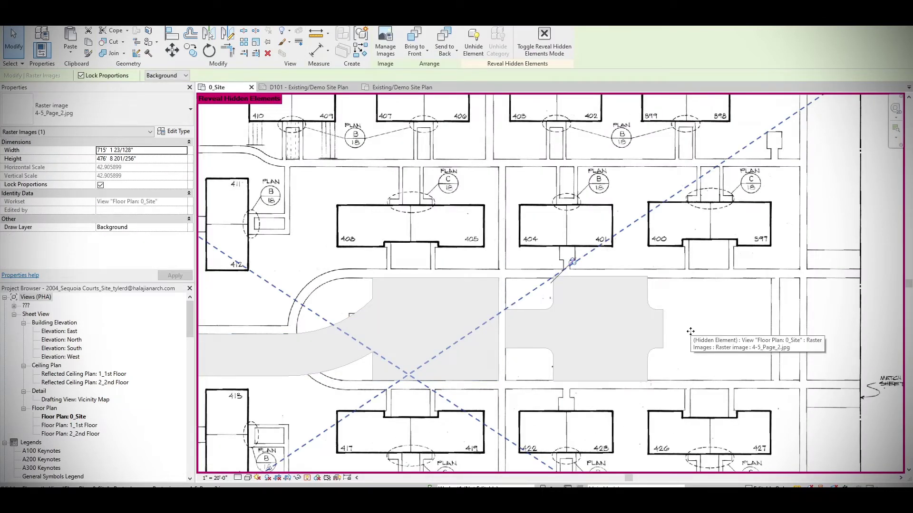
{"action": "key", "text": "r"}
{"action": "key", "text": "h"}
{"action": "scroll", "coordinate": [709, 313], "scroll_direction": "down", "scroll_amount": 4}
{"action": "middle_click_drag", "start_coordinate": [765, 358], "coordinate": [589, 360]}
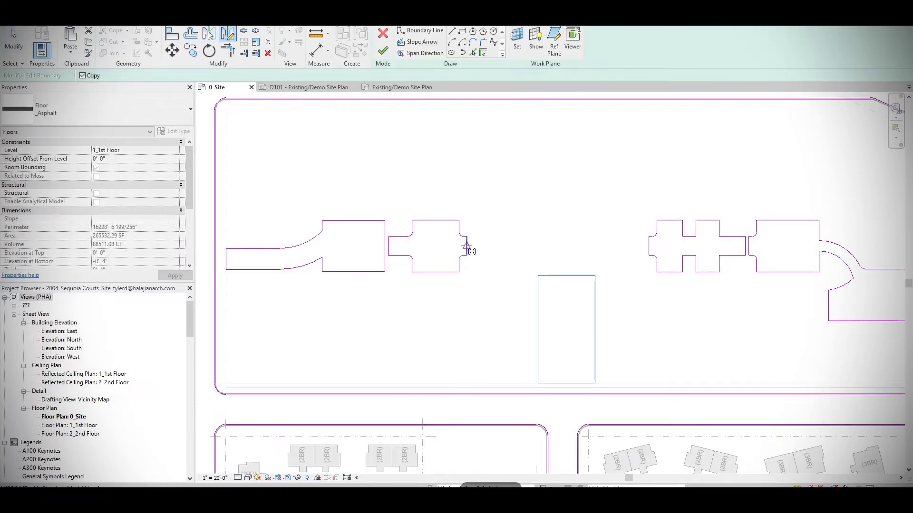
{"action": "left_click", "coordinate": [466, 245]}
{"action": "left_click", "coordinate": [545, 246]}
{"action": "left_click", "coordinate": [585, 292]}
Copy the pair of 18' stall lines repeatedly northward at 9' spacing along the southern central parking strip.
{"action": "scroll", "coordinate": [569, 109], "scroll_direction": "up", "scroll_amount": 2}
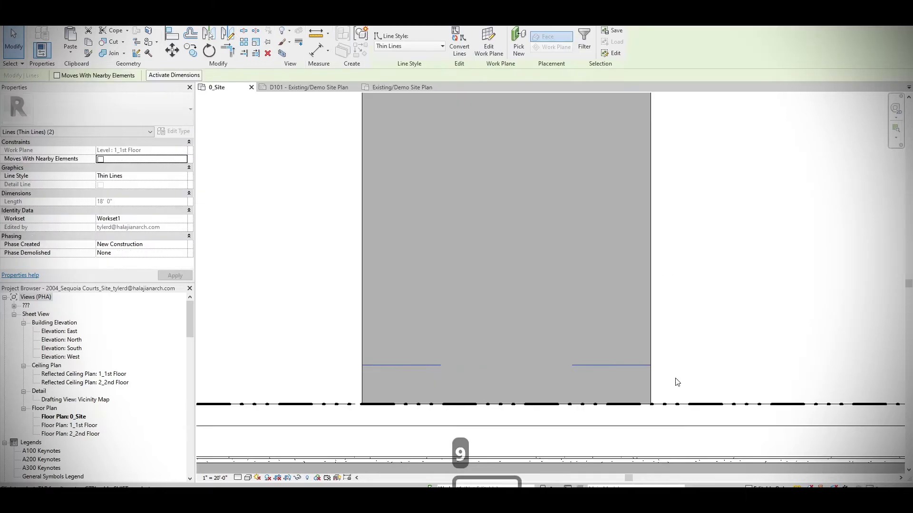
{"action": "key", "text": "Escape"}
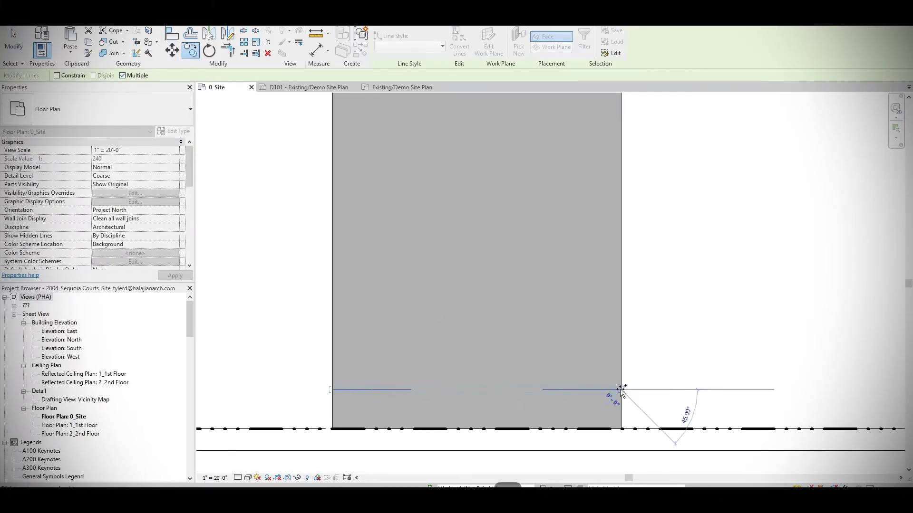
{"action": "key", "text": "Return"}
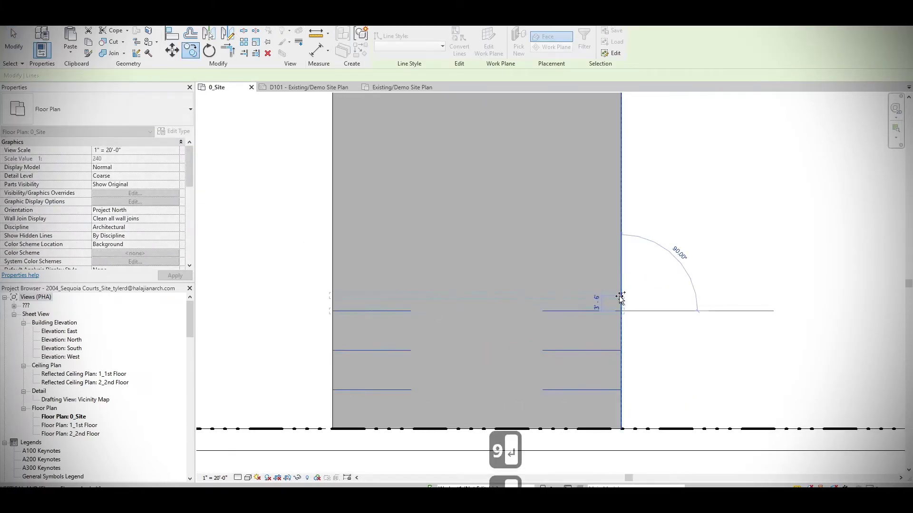
{"action": "type", "text": "9"}
{"action": "key", "text": "Return"}
{"action": "type", "text": "9"}
{"action": "key", "text": "Return"}
{"action": "middle_click_drag", "start_coordinate": [623, 208], "coordinate": [598, 349]}
{"action": "type", "text": "9"}
{"action": "key", "text": "Return"}
{"action": "scroll", "coordinate": [601, 279], "scroll_direction": "down", "scroll_amount": 1}
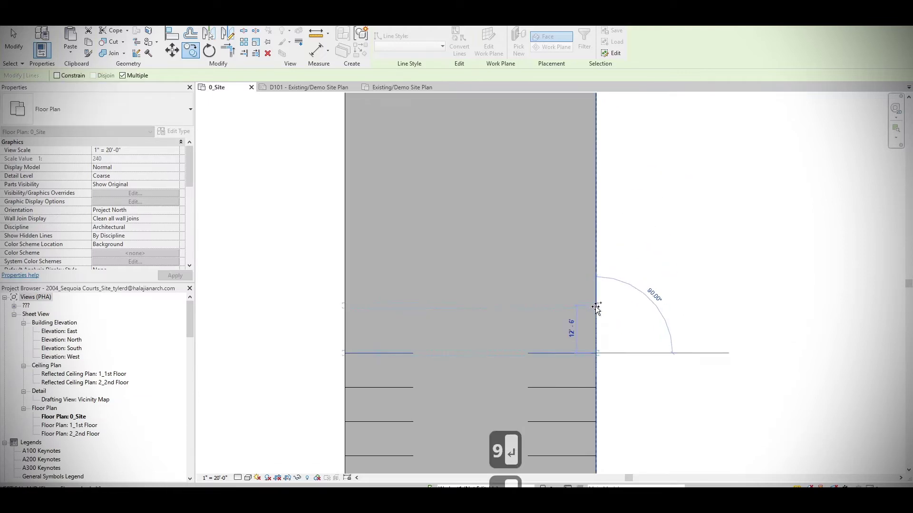
{"action": "type", "text": "9"}
{"action": "key", "text": "Return"}
{"action": "type", "text": "9"}
{"action": "key", "text": "Return"}
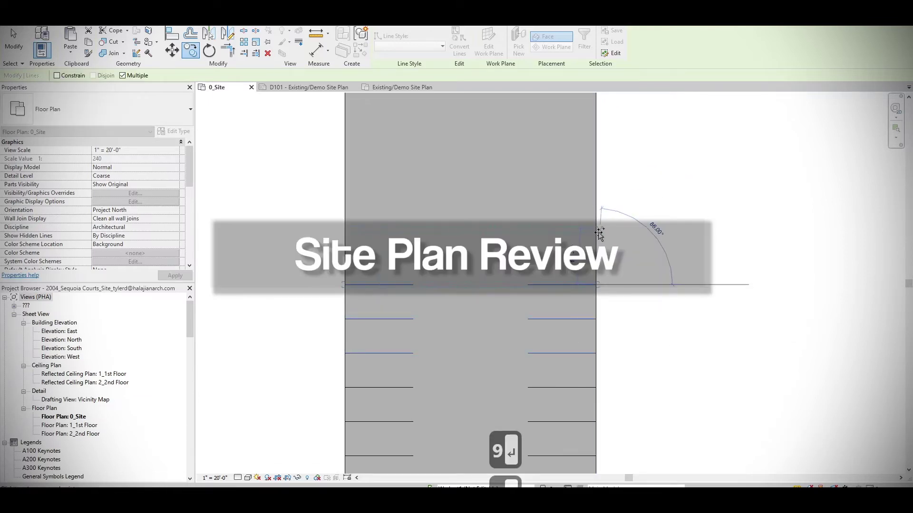
{"action": "type", "text": "9"}
{"action": "key", "text": "Return"}
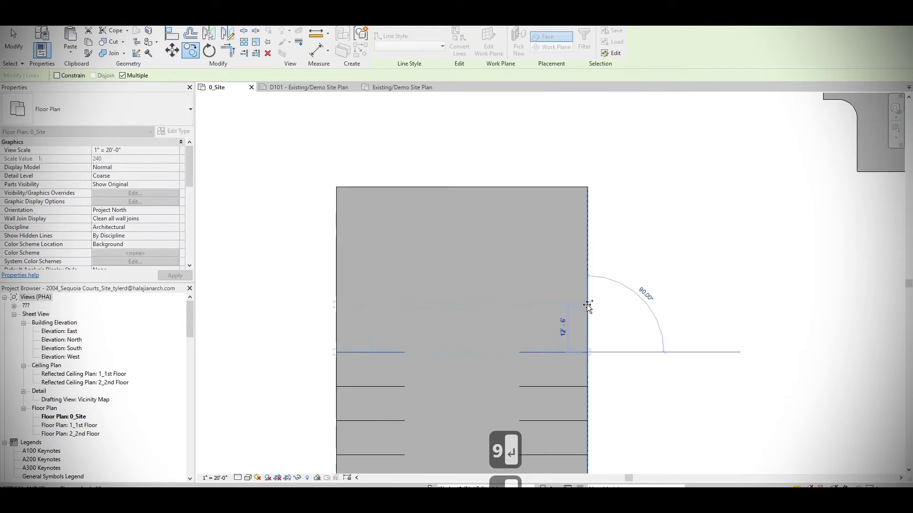
{"action": "type", "text": "9"}
{"action": "key", "text": "Return"}
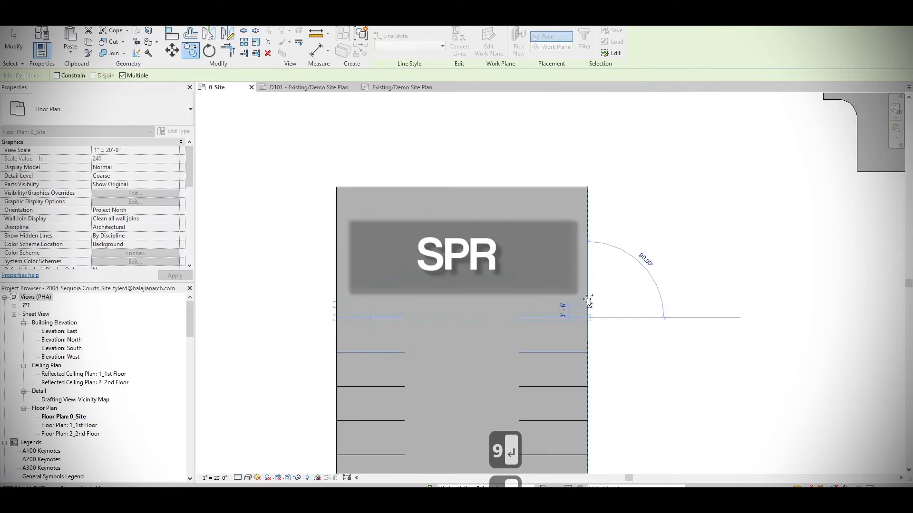
{"action": "type", "text": "9"}
{"action": "key", "text": "Return"}
{"action": "type", "text": "9"}
{"action": "key", "text": "Return"}
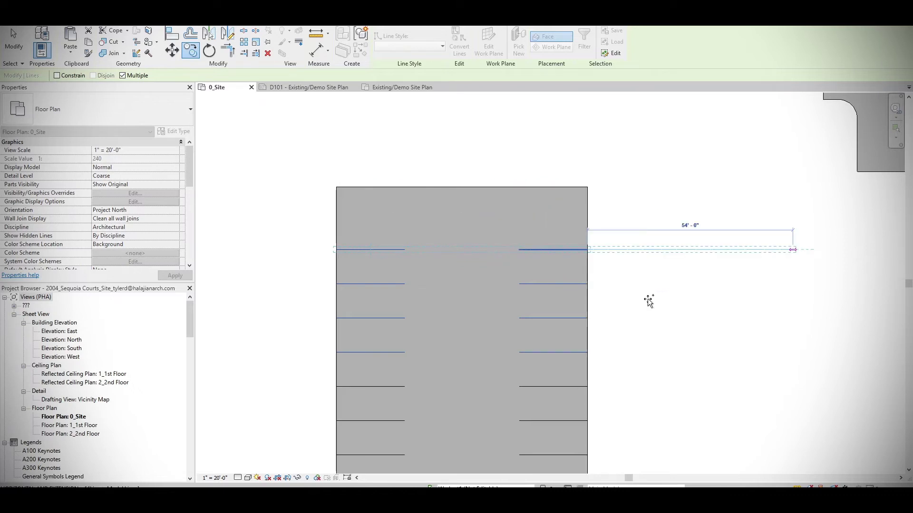
{"action": "scroll", "coordinate": [585, 220], "scroll_direction": "up", "scroll_amount": 1}
{"action": "key", "text": "Escape"}
{"action": "key", "text": "Escape"}
{"action": "scroll", "coordinate": [587, 216], "scroll_direction": "down", "scroll_amount": 1}
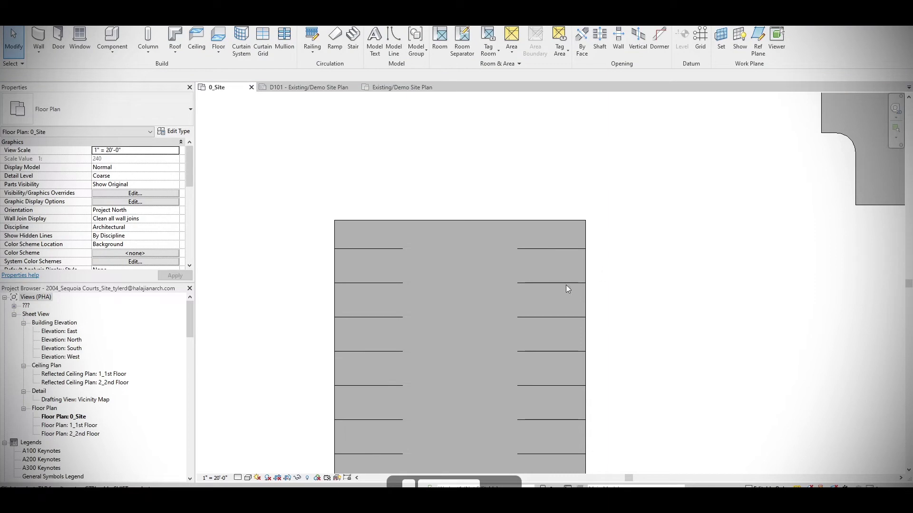
{"action": "scroll", "coordinate": [637, 306], "scroll_direction": "down", "scroll_amount": 1}
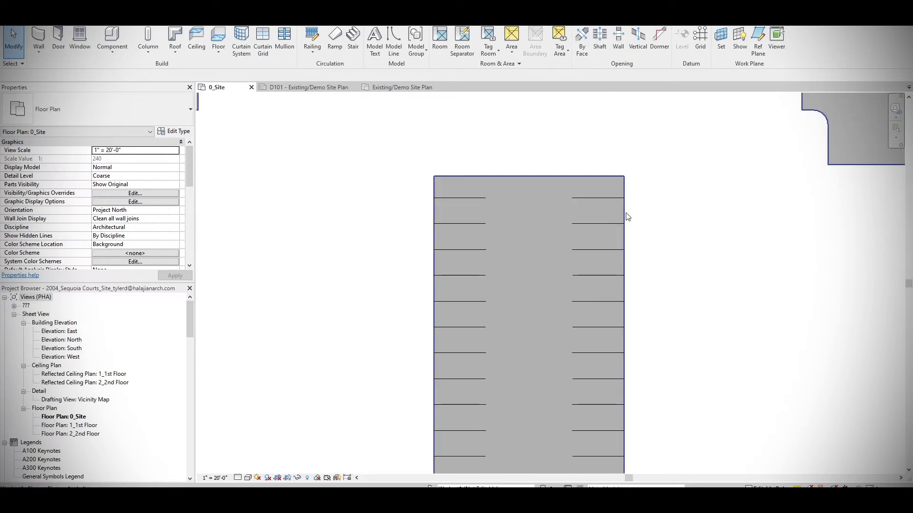
Reveal the hidden scanned plans and examine how the asphalt parking areas line up with the drawn walkways and match line.
{"action": "key", "text": "r"}
{"action": "key", "text": "h"}
{"action": "scroll", "coordinate": [646, 229], "scroll_direction": "down", "scroll_amount": 2}
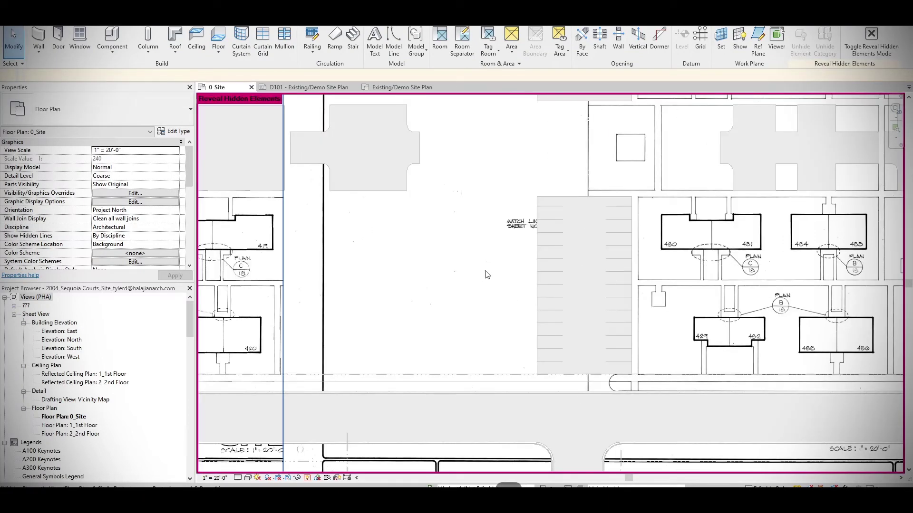
{"action": "scroll", "coordinate": [477, 362], "scroll_direction": "down", "scroll_amount": 3}
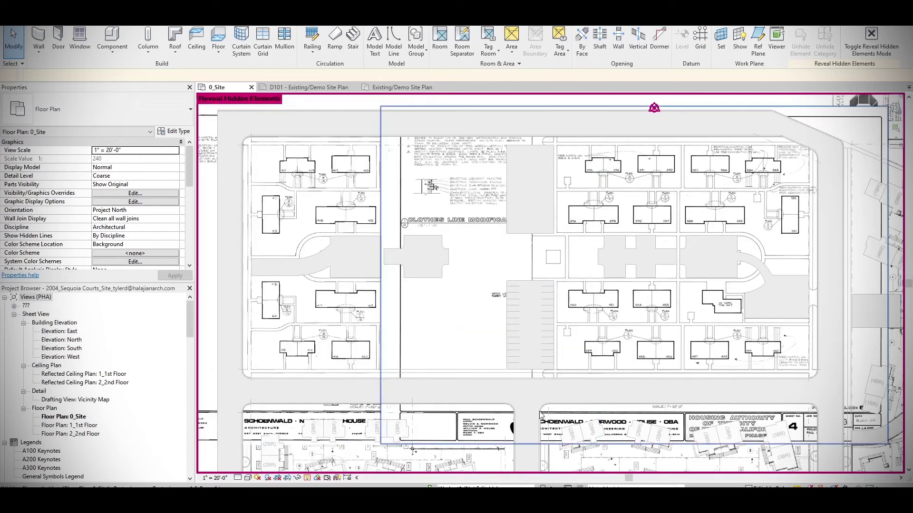
{"action": "scroll", "coordinate": [385, 307], "scroll_direction": "down", "scroll_amount": 1}
{"action": "middle_click_drag", "start_coordinate": [385, 307], "coordinate": [426, 300]}
{"action": "left_click", "coordinate": [257, 287]}
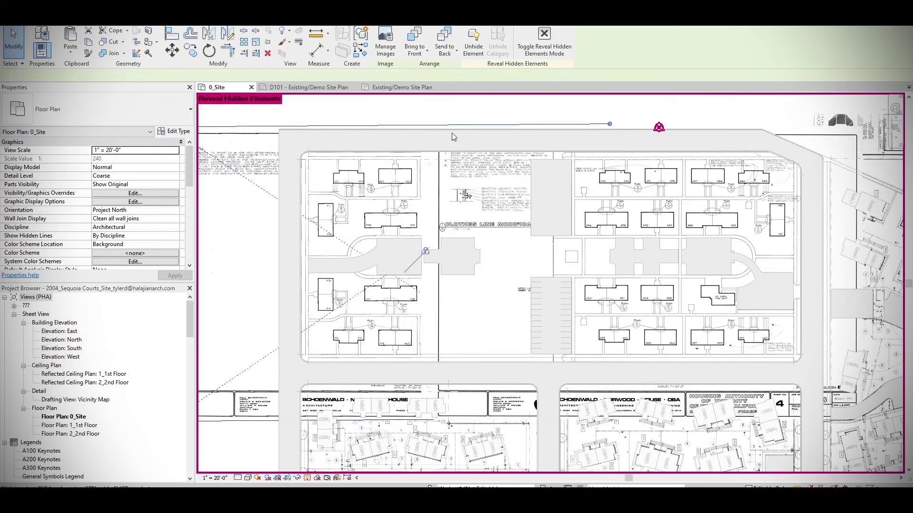
{"action": "scroll", "coordinate": [586, 363], "scroll_direction": "up", "scroll_amount": 5}
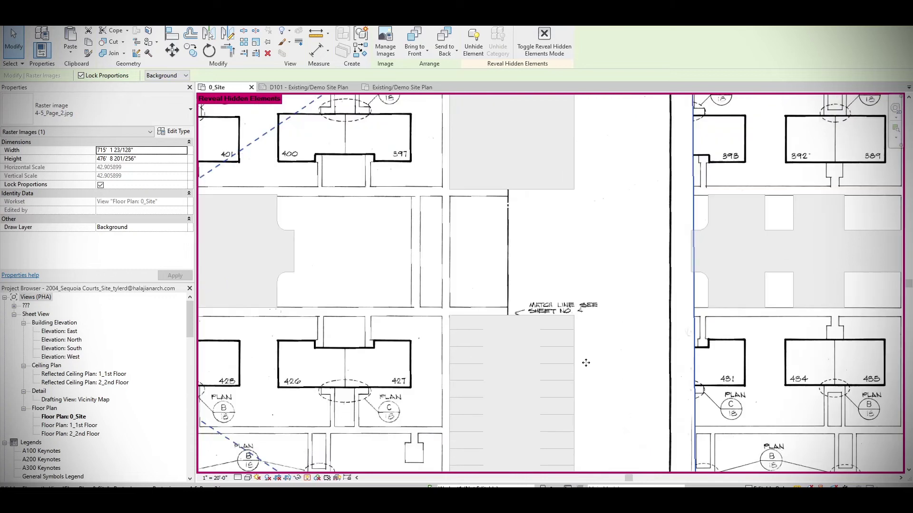
{"action": "middle_click_drag", "start_coordinate": [586, 362], "coordinate": [588, 333]}
{"action": "scroll", "coordinate": [550, 381], "scroll_direction": "down", "scroll_amount": 5}
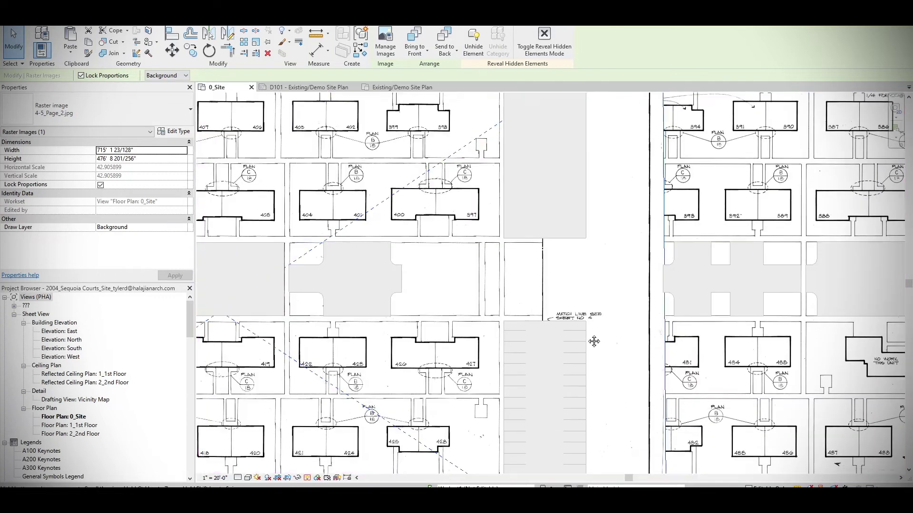
{"action": "scroll", "coordinate": [593, 341], "scroll_direction": "up", "scroll_amount": 3}
{"action": "scroll", "coordinate": [628, 330], "scroll_direction": "up", "scroll_amount": 5}
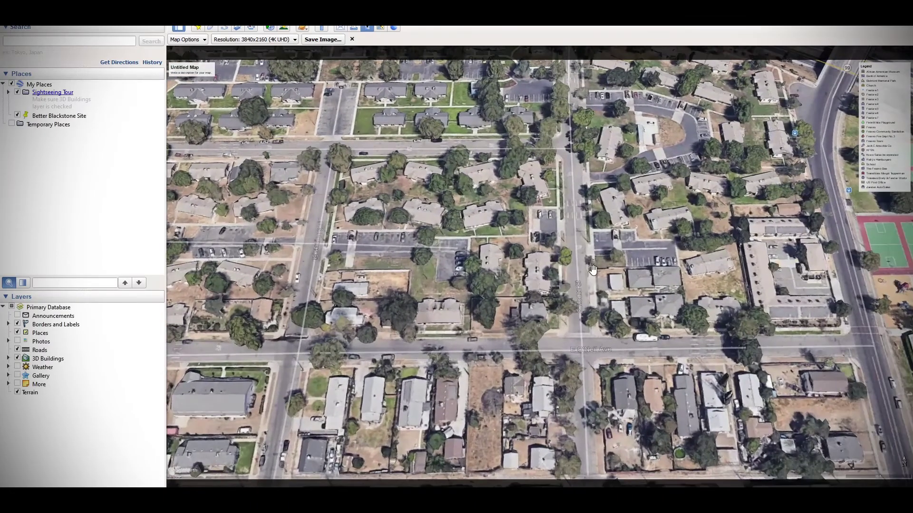
Switch to Google Earth and examine the aerial imagery of the site's parking lots and stall layouts.
{"action": "left_click_drag", "start_coordinate": [593, 270], "coordinate": [563, 322]}
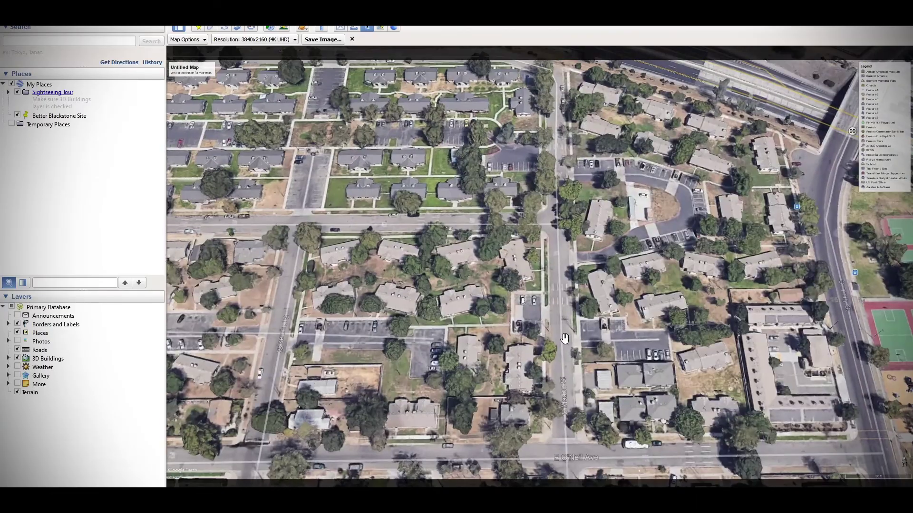
{"action": "scroll", "coordinate": [563, 322], "scroll_direction": "up", "scroll_amount": 4}
{"action": "scroll", "coordinate": [563, 323], "scroll_direction": "up", "scroll_amount": 3}
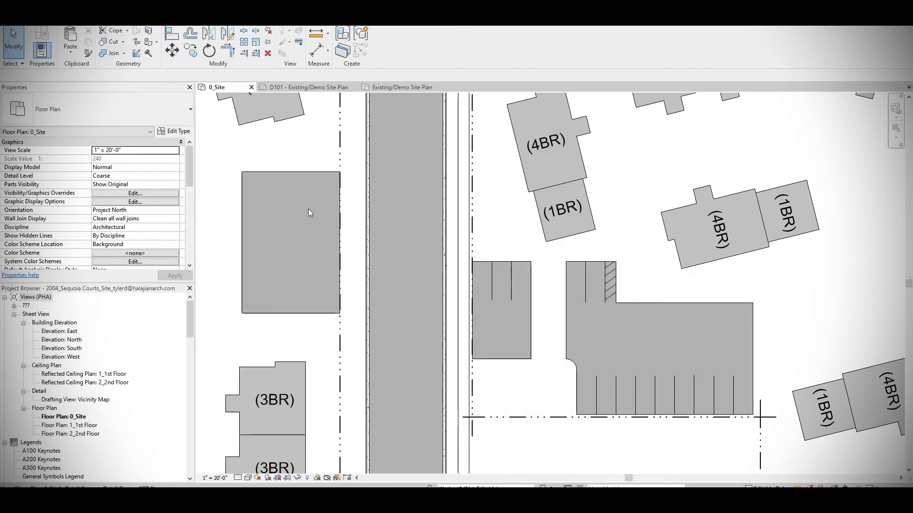
Draw an 18' thin stall line from the north edge of the rectangular lot west of the street, offset 9' from its west edge.
{"action": "scroll", "coordinate": [481, 227], "scroll_direction": "up", "scroll_amount": 2}
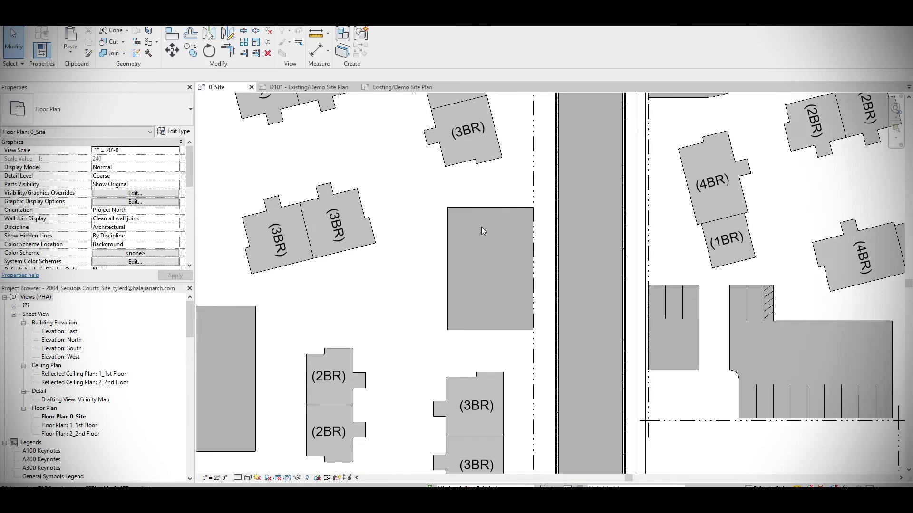
{"action": "scroll", "coordinate": [481, 227], "scroll_direction": "up", "scroll_amount": 2}
{"action": "key", "text": "d"}
{"action": "key", "text": "l"}
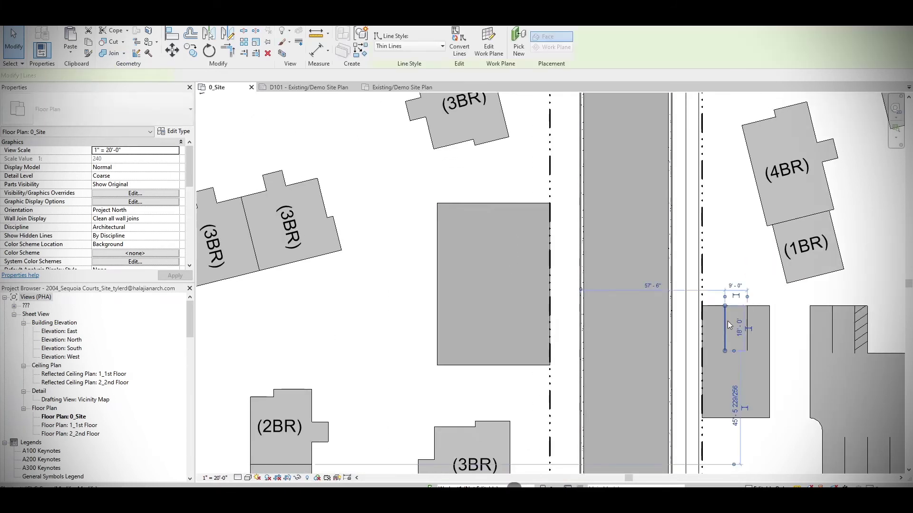
{"action": "type", "text": "9' 0"}
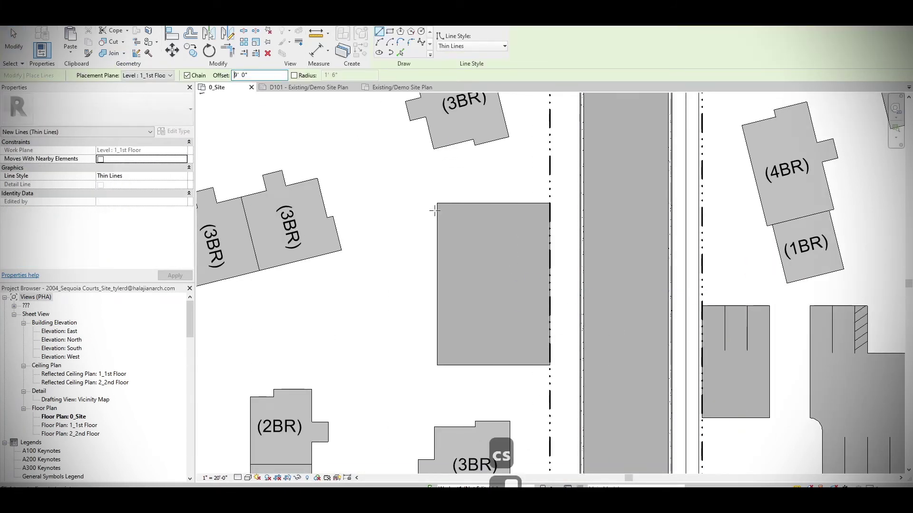
{"action": "type", "text": "18"}
{"action": "key", "text": "Return"}
{"action": "key", "text": "Escape"}
{"action": "key", "text": "Escape"}
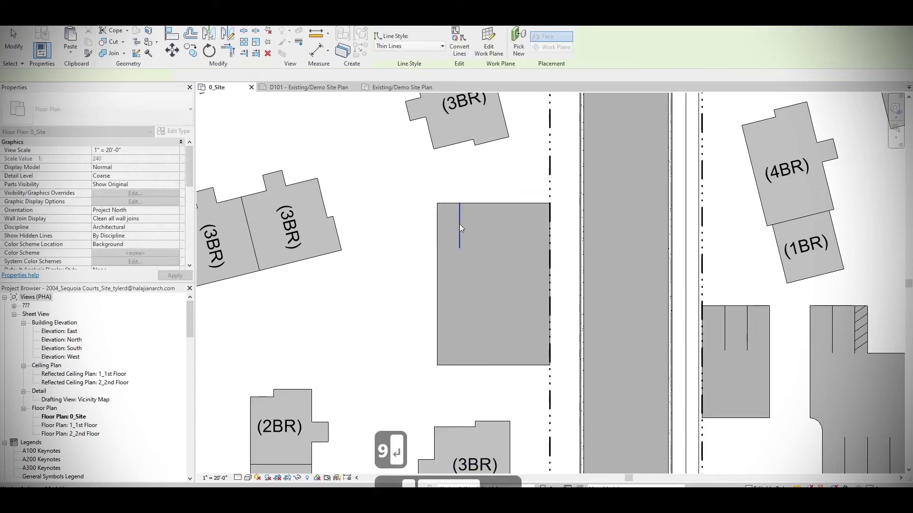
Copy the stall line eastward at 9' spacing to make four stall lines along the lot's north edge.
{"action": "scroll", "coordinate": [459, 224], "scroll_direction": "up", "scroll_amount": 2}
{"action": "key", "text": "c"}
{"action": "scroll", "coordinate": [459, 221], "scroll_direction": "up", "scroll_amount": 1}
{"action": "left_click", "coordinate": [415, 185]}
{"action": "left_click", "coordinate": [459, 185]}
{"action": "left_click", "coordinate": [505, 185]}
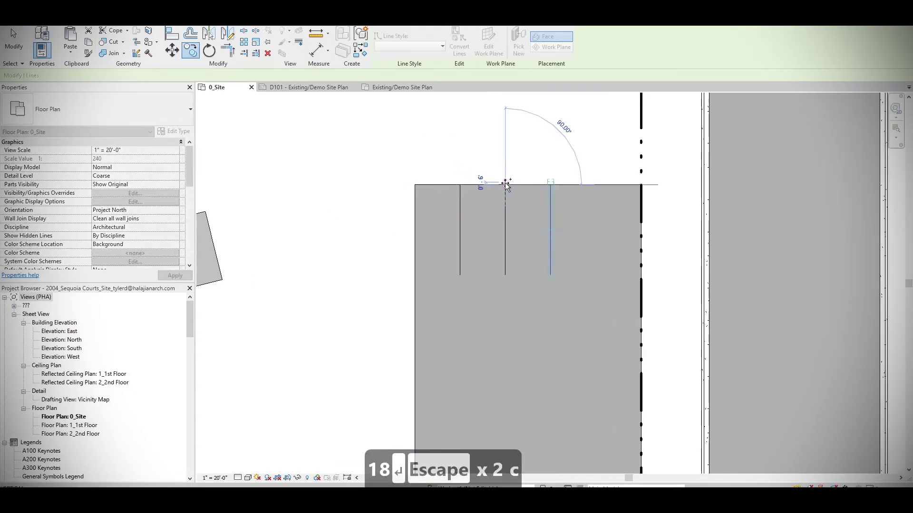
{"action": "left_click", "coordinate": [550, 185]}
{"action": "key", "text": "Escape"}
{"action": "key", "text": "Escape"}
{"action": "scroll", "coordinate": [567, 238], "scroll_direction": "down", "scroll_amount": 2}
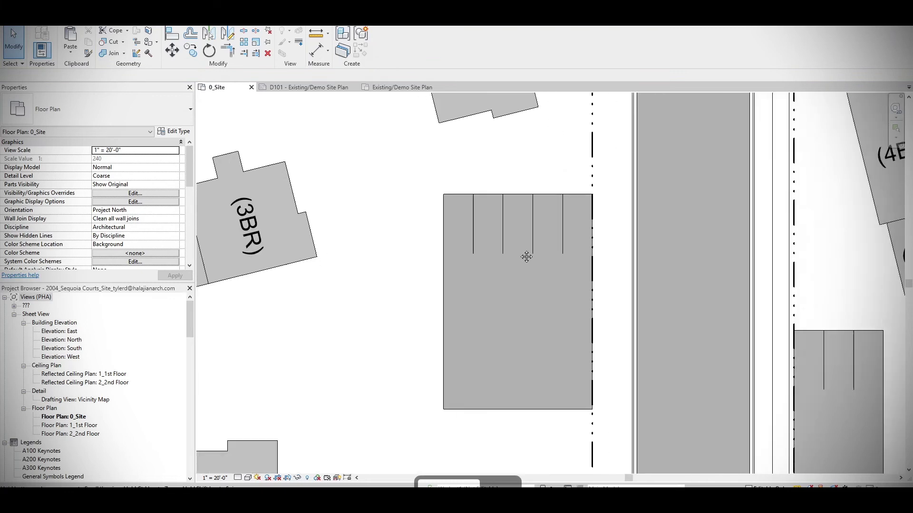
Mirror the four stall lines about the lot's horizontal centerline to its south edge.
{"action": "mouse_move", "coordinate": [466, 181]}
{"action": "left_mouse_down"}
{"action": "mouse_move", "coordinate": [556, 269]}
{"action": "mouse_move", "coordinate": [578, 272]}
{"action": "left_mouse_up"}
{"action": "key", "text": "d"}
{"action": "key", "text": "m"}
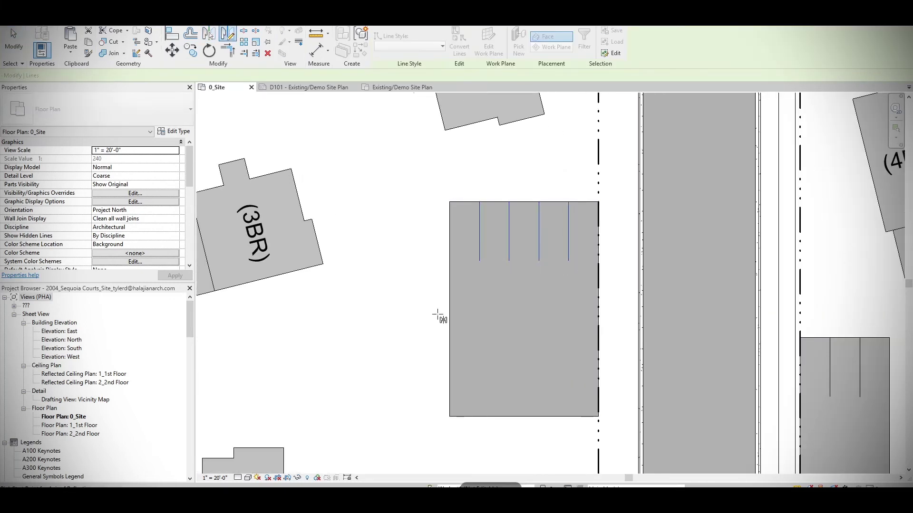
{"action": "left_click", "coordinate": [524, 333]}
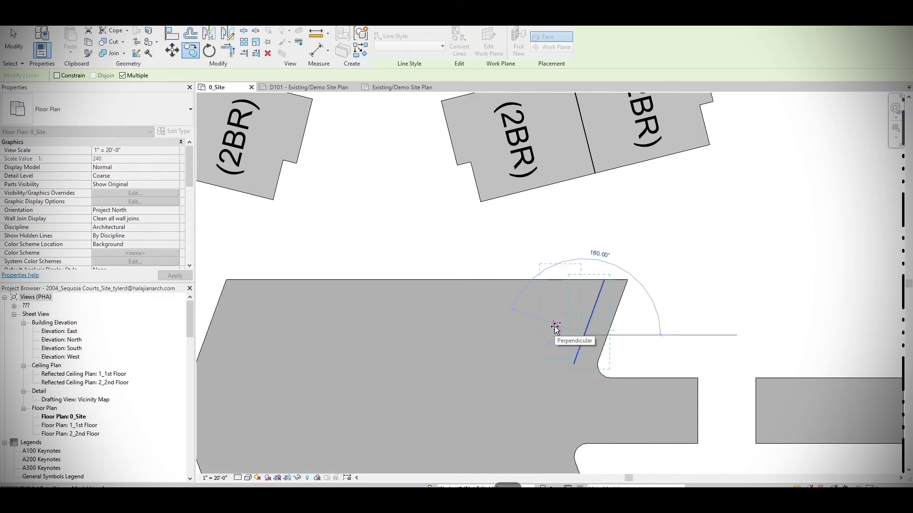
Copy the angled stall line 9' westward, perpendicular to itself, in the lot with slanted sides.
{"action": "type", "text": "9"}
{"action": "key", "text": "Return"}
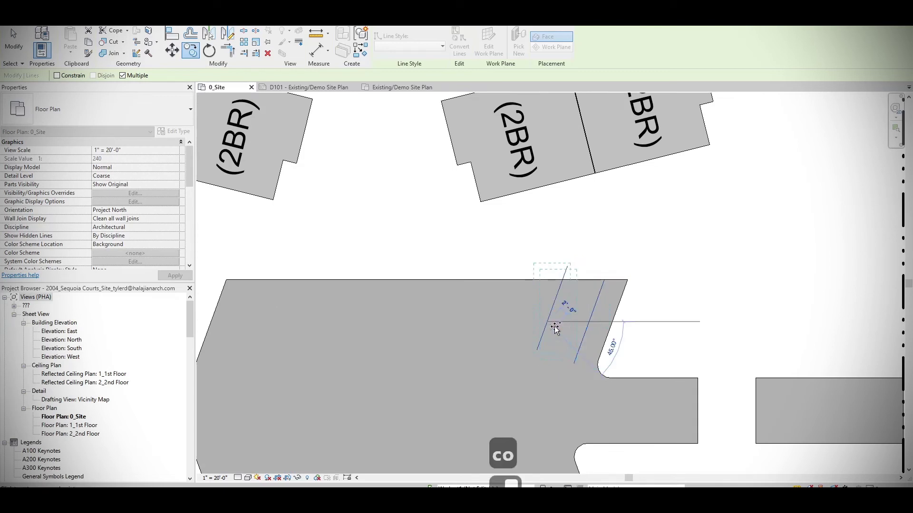
{"action": "key", "text": "Escape"}
{"action": "key", "text": "Escape"}
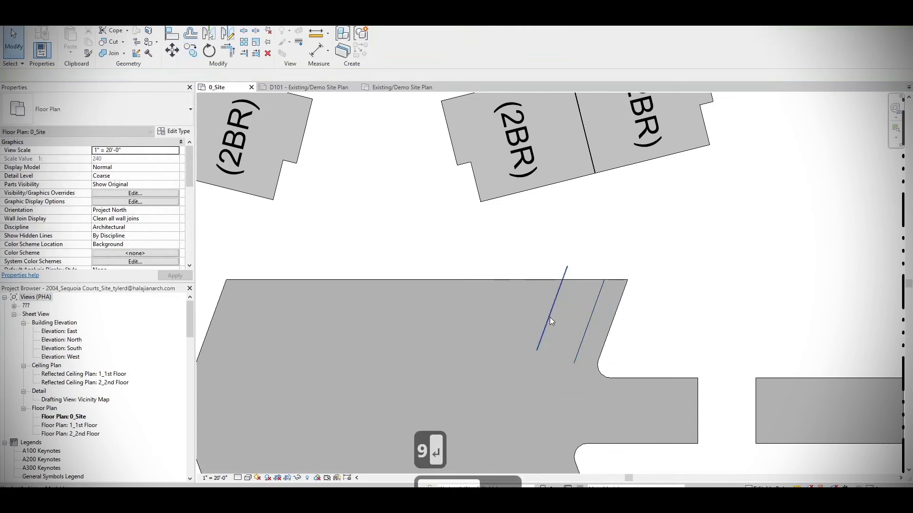
Shorten the copied stall line by pulling its protruding north end back to the lot's north edge.
{"action": "scroll", "coordinate": [538, 331], "scroll_direction": "up", "scroll_amount": 2}
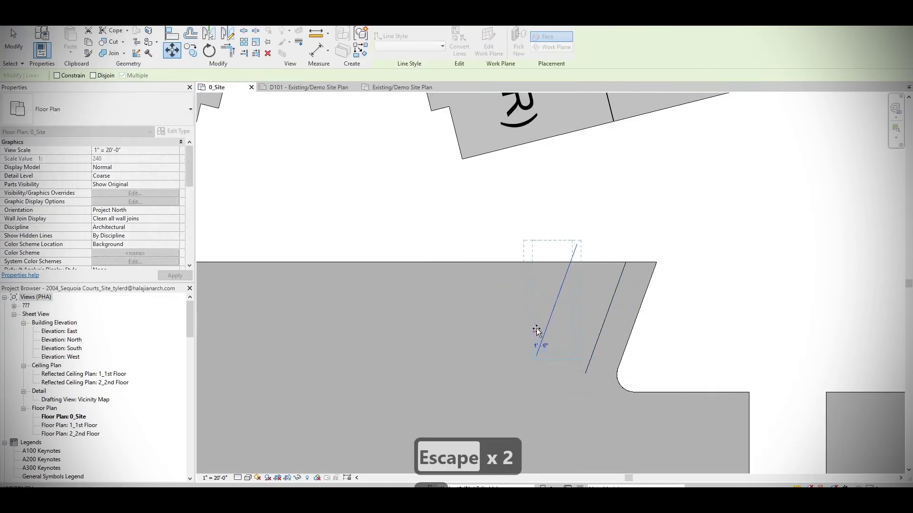
{"action": "key", "text": "Escape"}
{"action": "key", "text": "Escape"}
{"action": "left_click", "coordinate": [575, 253]}
{"action": "left_click_drag", "start_coordinate": [576, 245], "coordinate": [572, 262]}
{"action": "scroll", "coordinate": [572, 262], "scroll_direction": "down", "scroll_amount": 2}
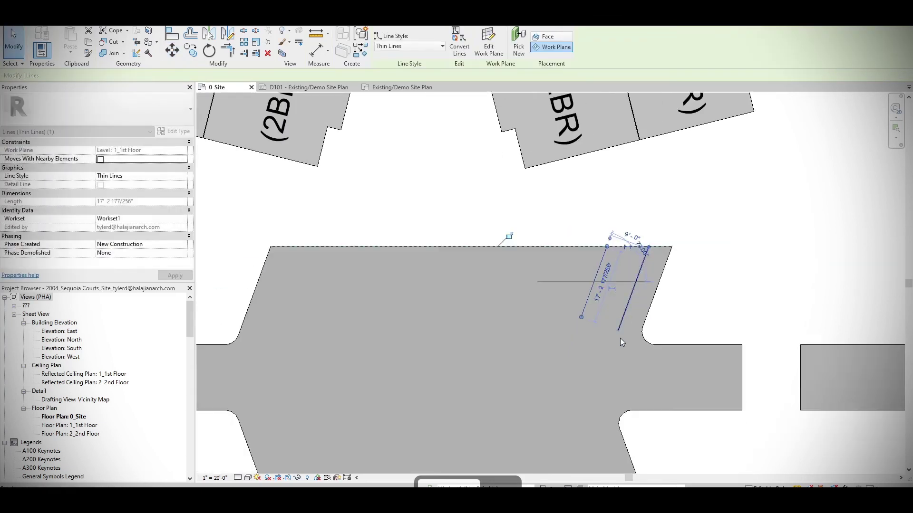
{"action": "key", "text": "Escape"}
{"action": "key", "text": "Escape"}
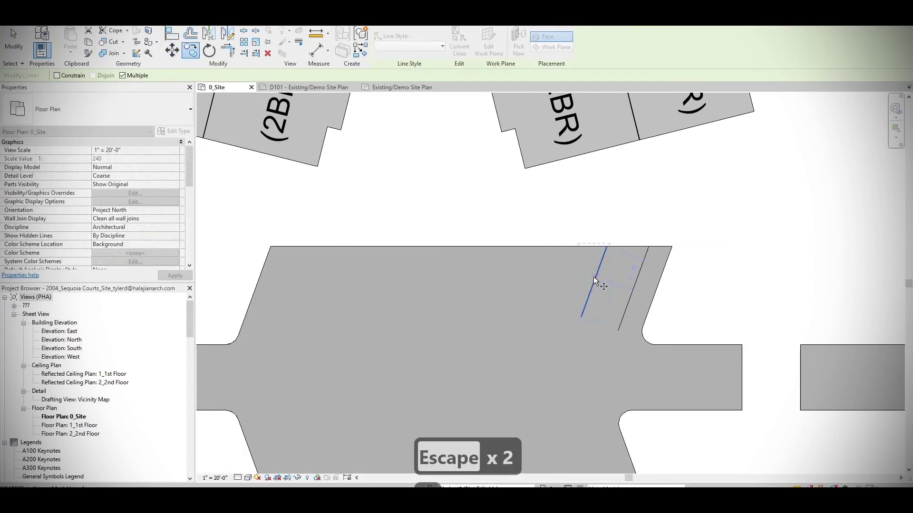
Copy the shortened stall line westward seven times along the lot's north edge, matching the spacing of the first two lines.
{"action": "left_click", "coordinate": [649, 246]}
{"action": "left_click", "coordinate": [607, 247]}
{"action": "left_click", "coordinate": [565, 247]}
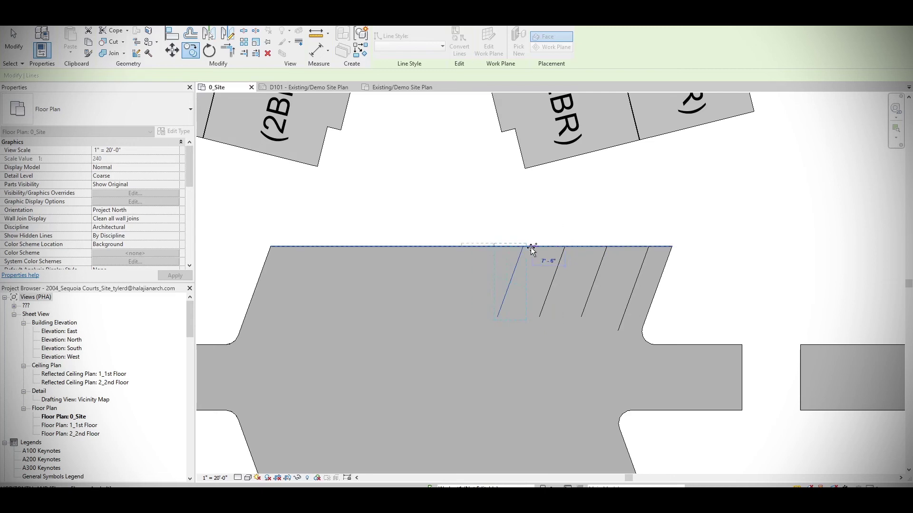
{"action": "left_click", "coordinate": [523, 247]}
{"action": "left_click", "coordinate": [481, 247]}
{"action": "left_click", "coordinate": [438, 246]}
{"action": "left_click", "coordinate": [401, 247]}
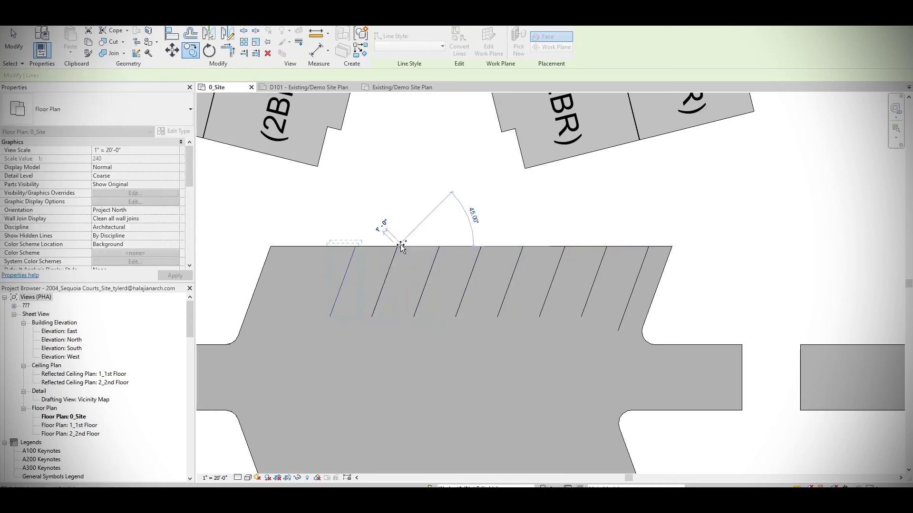
{"action": "left_click", "coordinate": [356, 246]}
{"action": "key", "text": "Escape"}
{"action": "key", "text": "Escape"}
Draw a horizontal thin detail line below the stall lines, between the lot's west side and the easternmost stall line's lower end.
{"action": "middle_click_drag", "start_coordinate": [562, 350], "coordinate": [564, 326]}
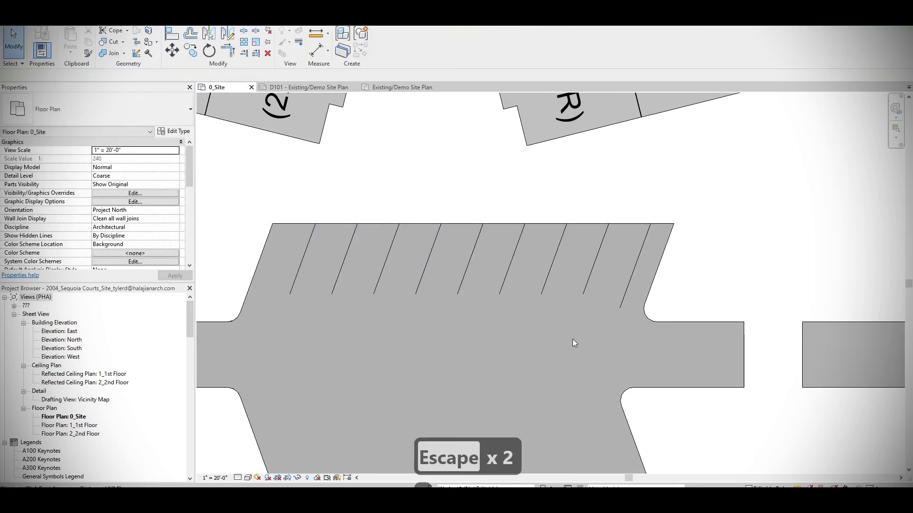
{"action": "left_click", "coordinate": [595, 266]}
{"action": "key", "text": "d"}
{"action": "key", "text": "l"}
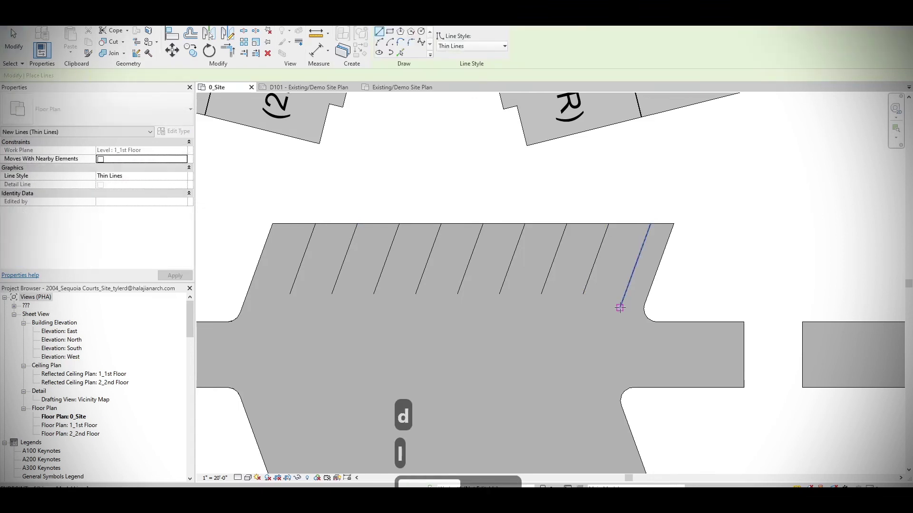
{"action": "left_click", "coordinate": [253, 308]}
{"action": "left_click", "coordinate": [620, 307]}
{"action": "key", "text": "Escape"}
{"action": "key", "text": "Escape"}
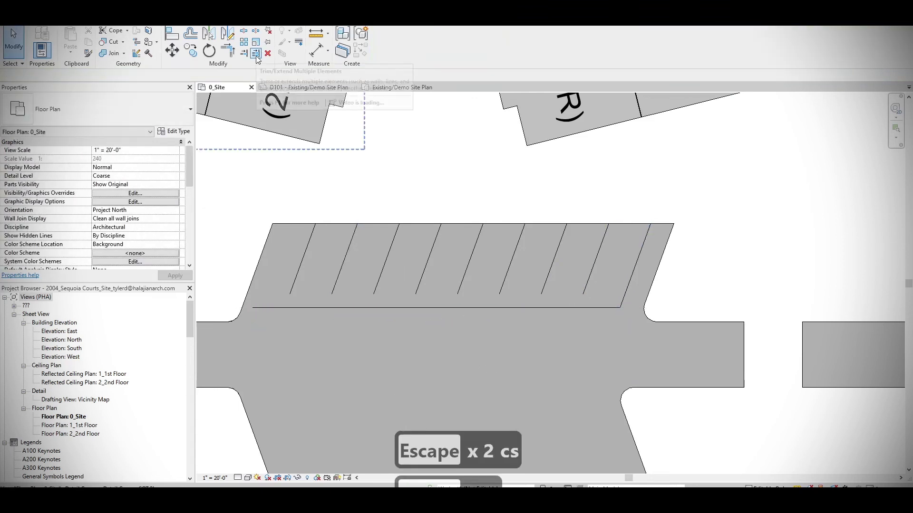